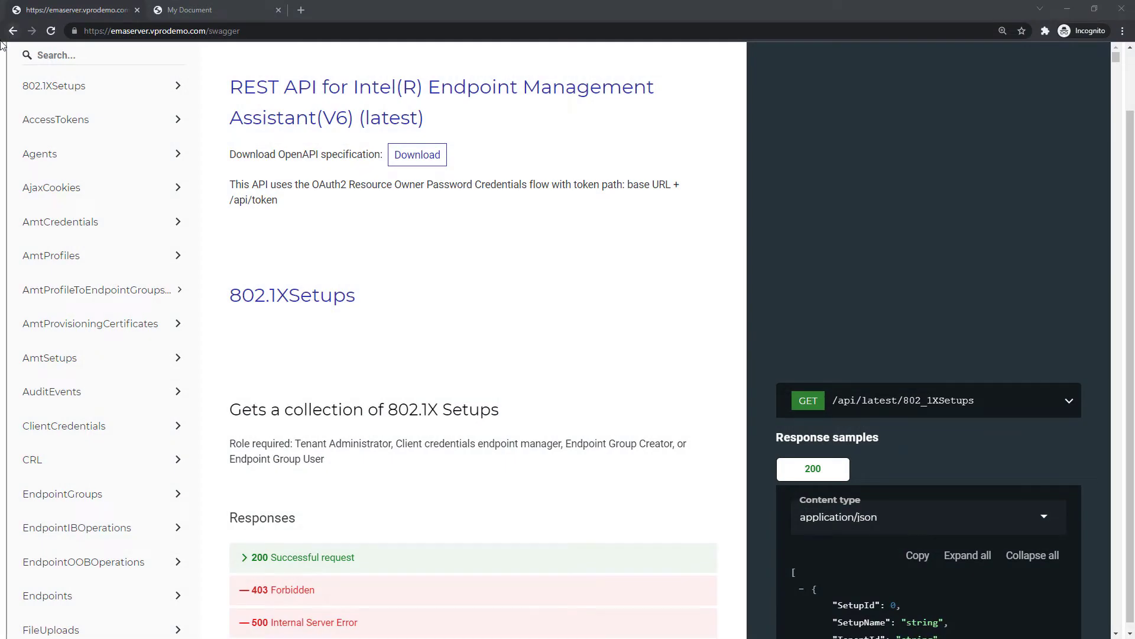
Find 'Gets the details of an Endpoint by ID' under Endpoints in the Swagger API docs
drag(242, 31, 206, 34)
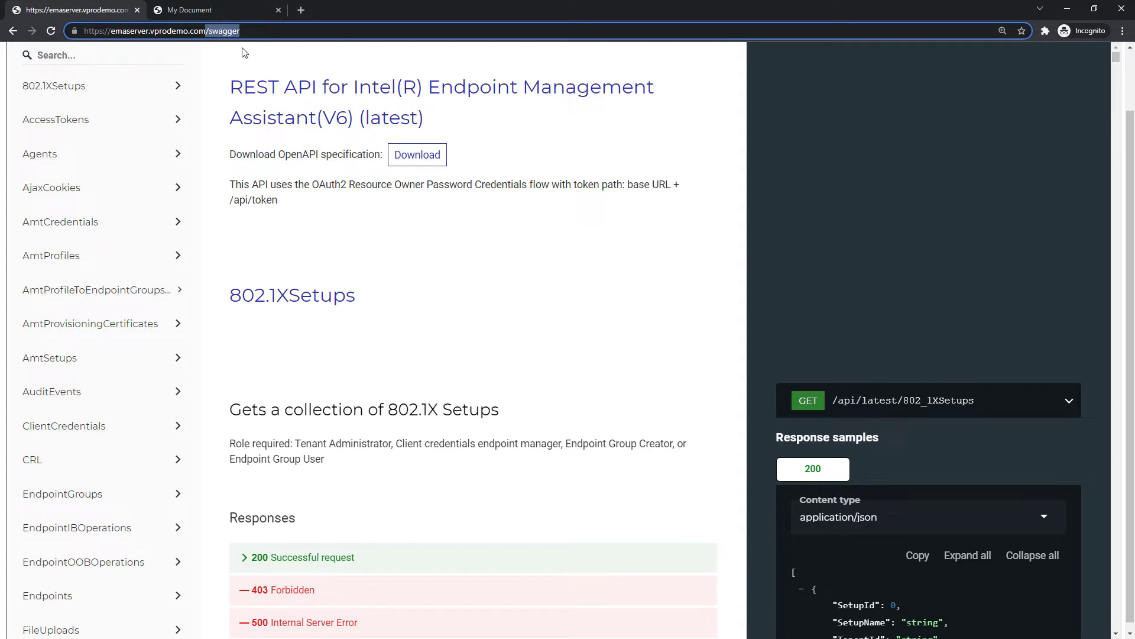
click(149, 605)
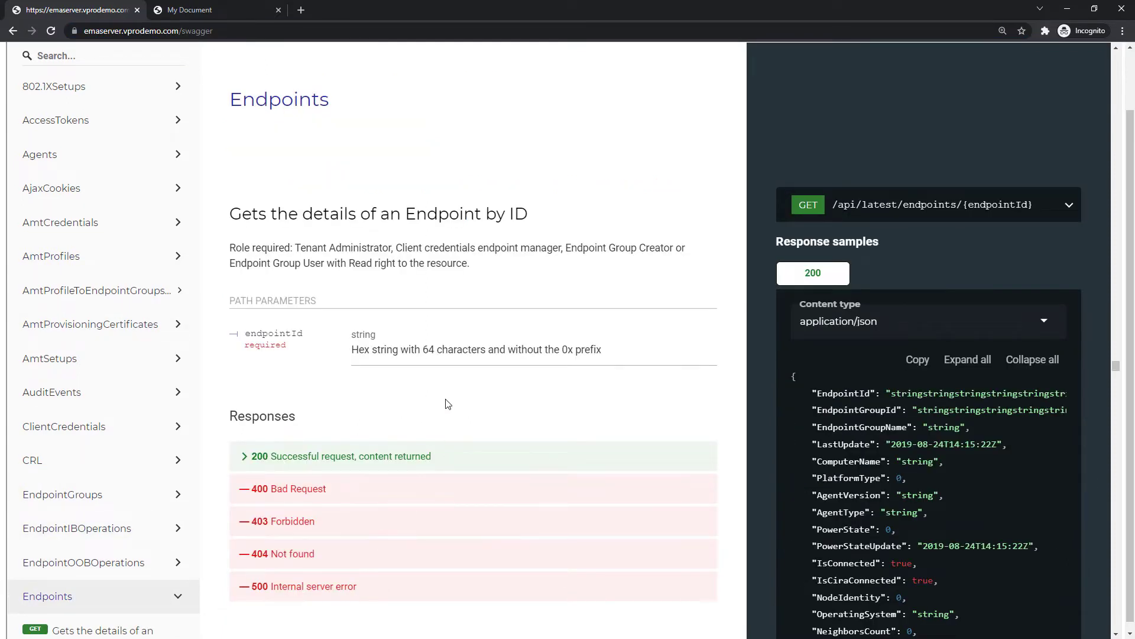
scroll(447, 404, down, 4)
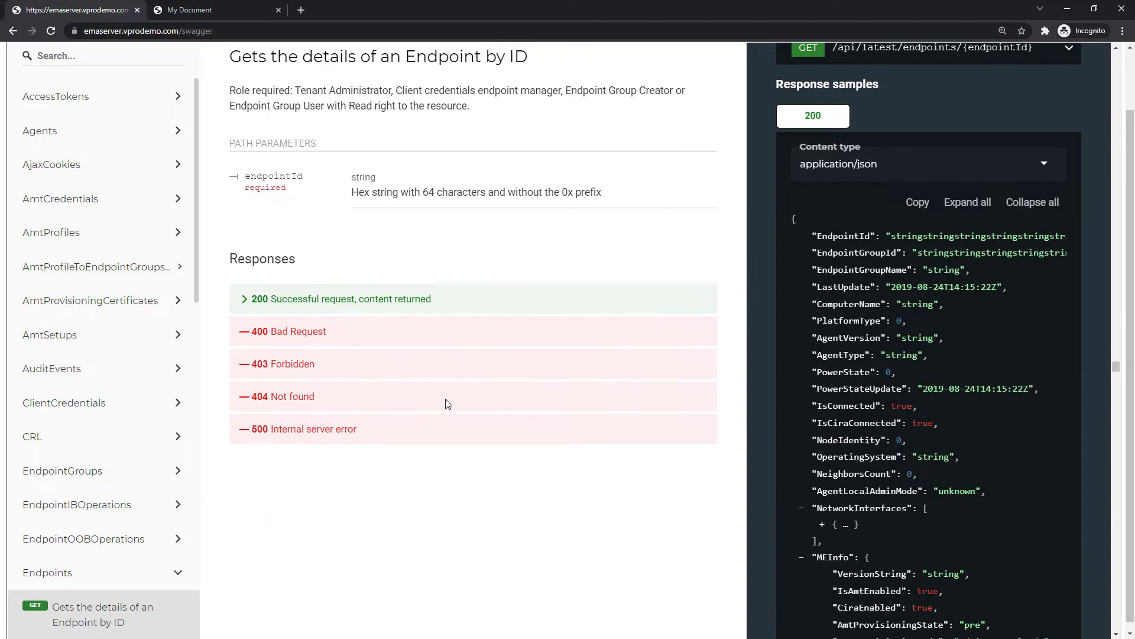
scroll(448, 404, down, 2)
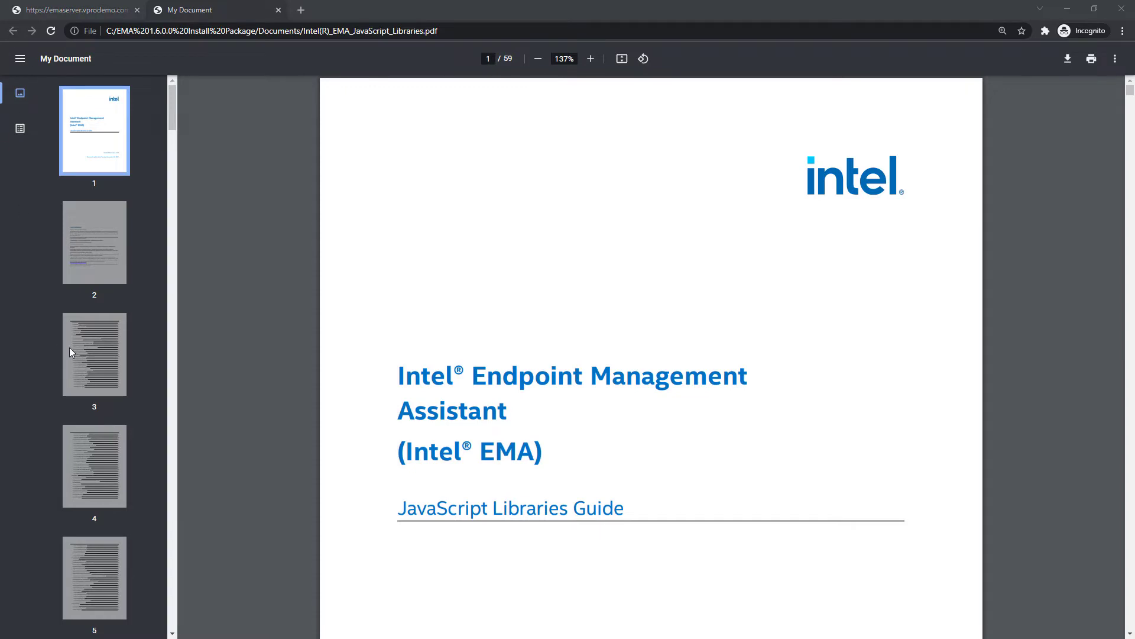
Jump from the guide's page 3 contents to section 1.4 Authentication and read through it
click(110, 375)
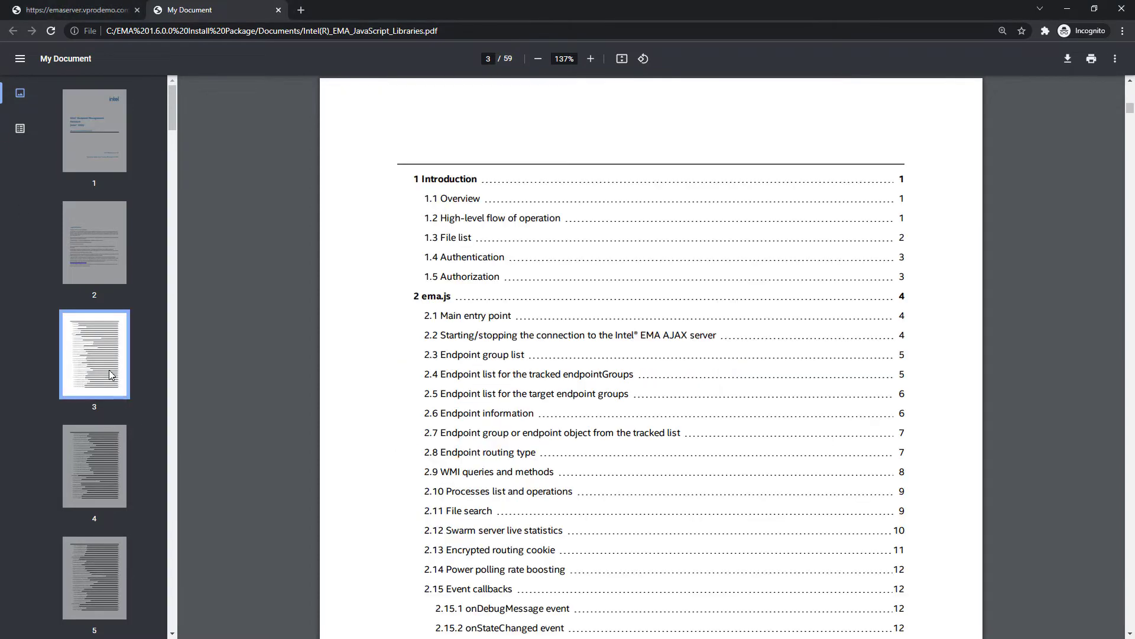
click(463, 256)
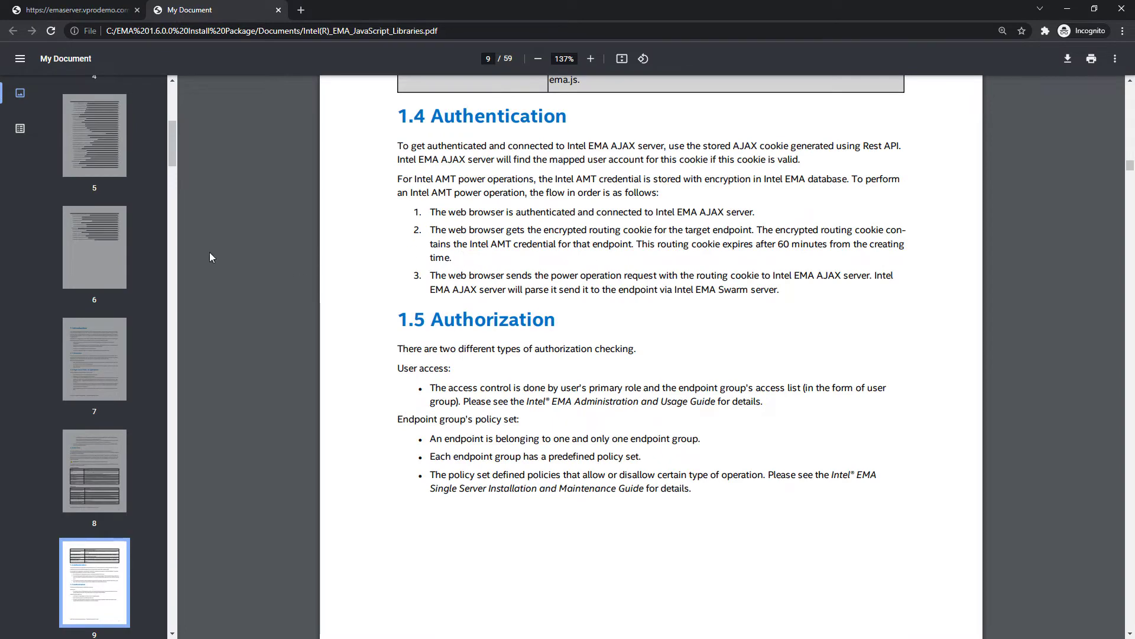
scroll(209, 252, down, 10)
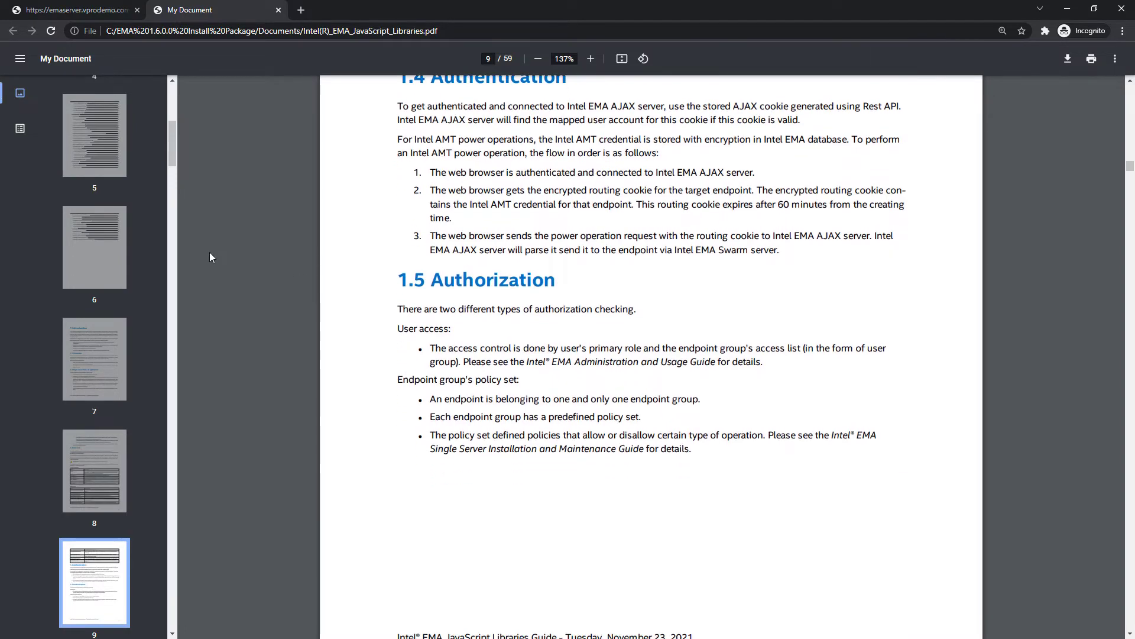
scroll(210, 252, down, 2)
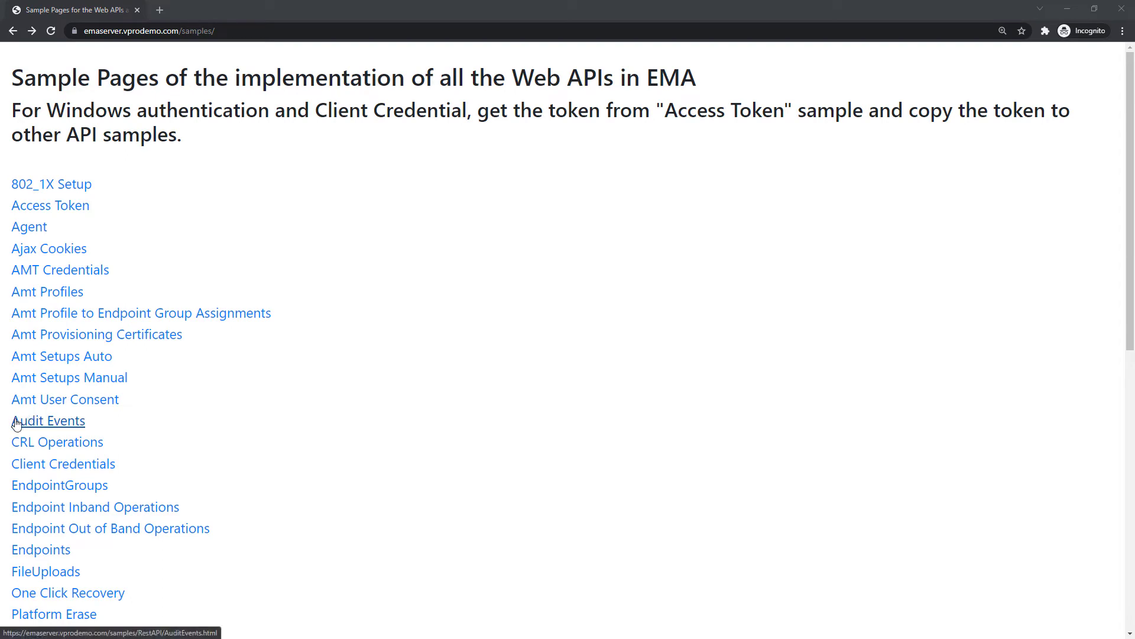
Open the Endpoints REST API sample and enter the admin account's e-mail username and password
click(30, 552)
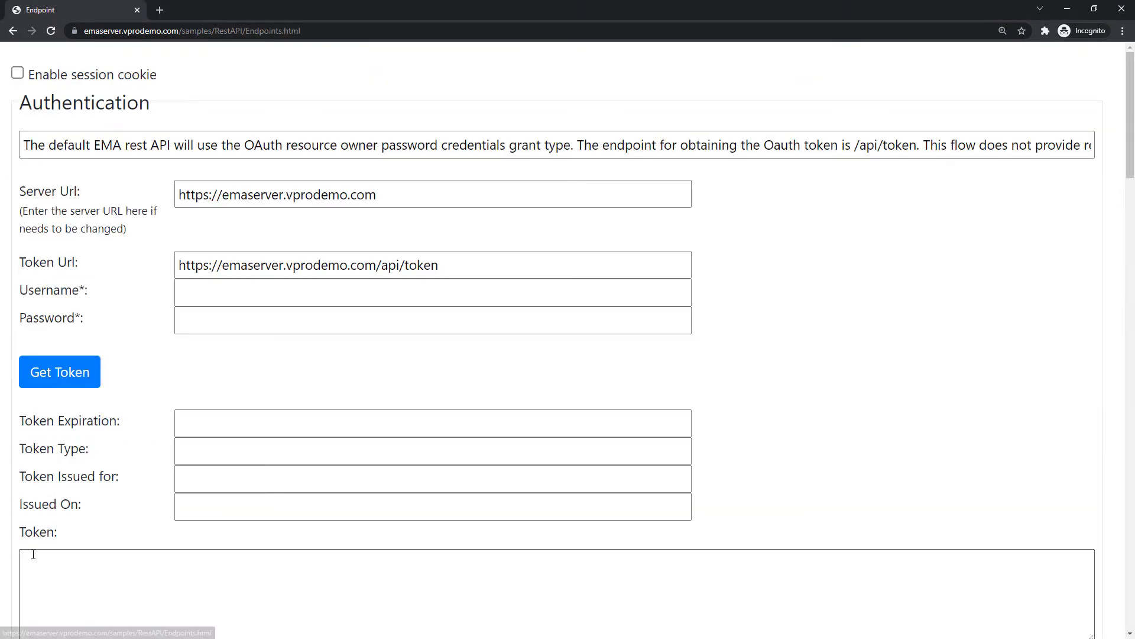
click(234, 301)
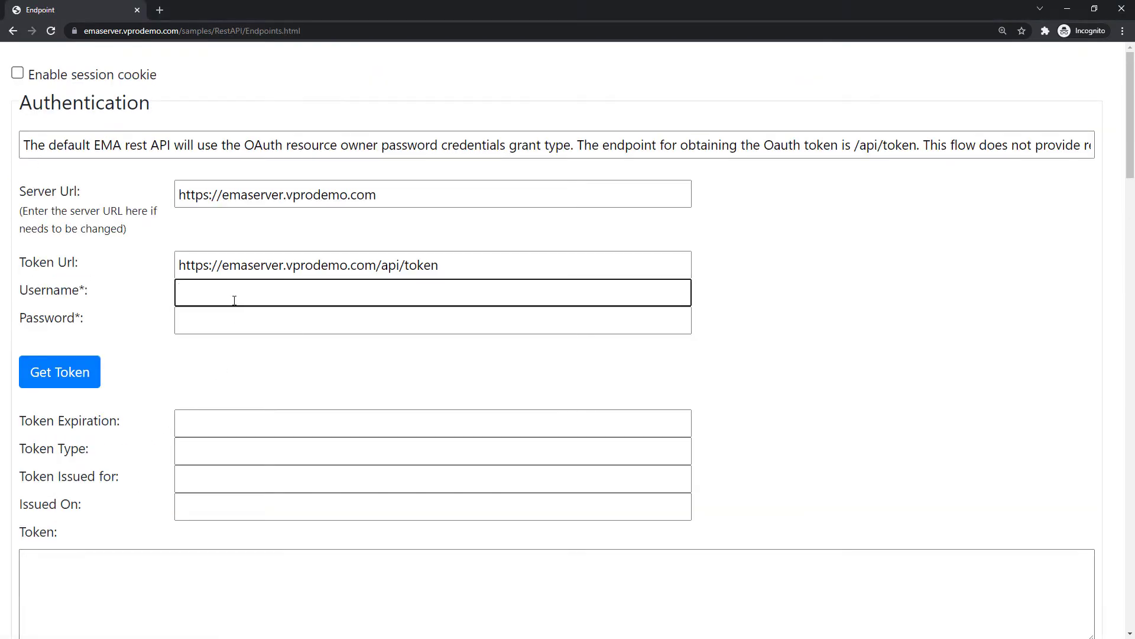
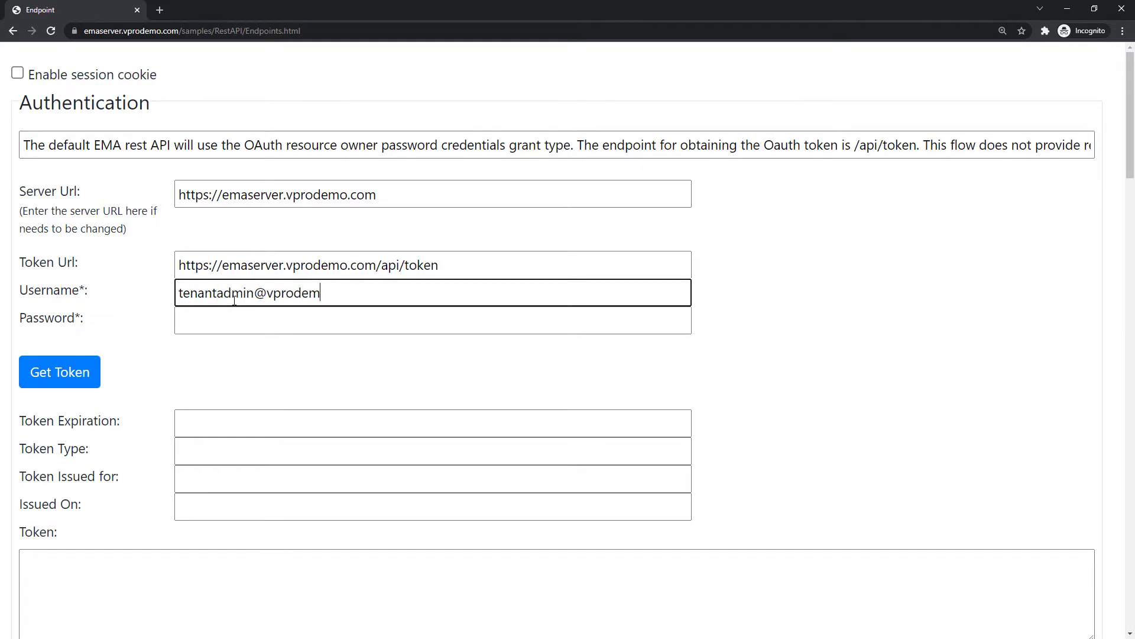
key(Tab)
text(•••••)
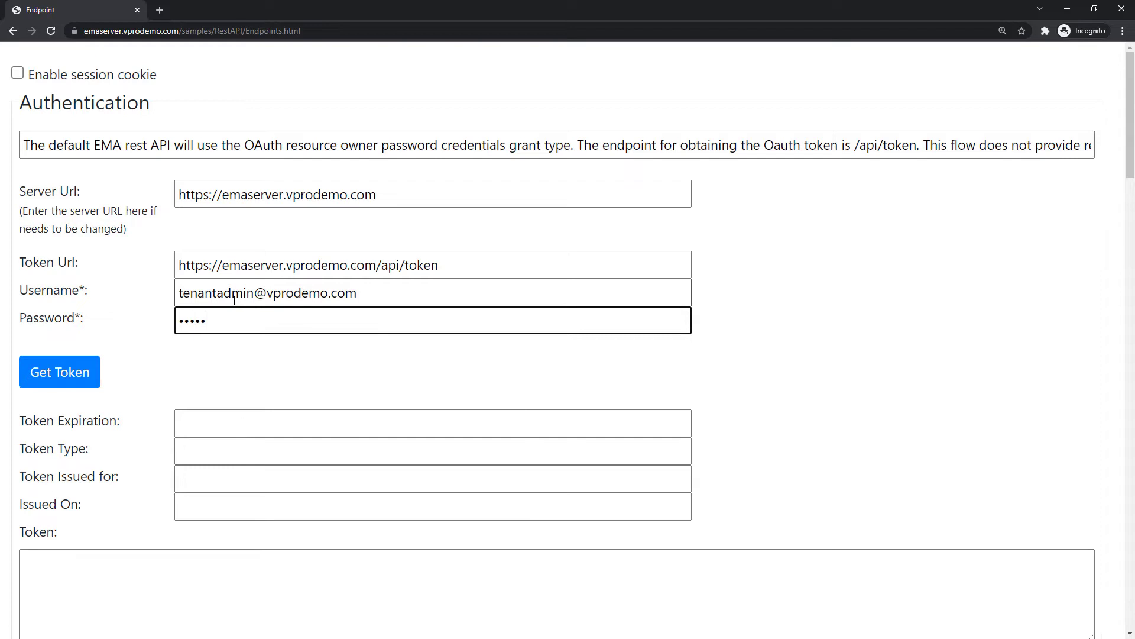
text(•••)
With DevTools Network open, get an access token and fetch the endpoint list
key(F12)
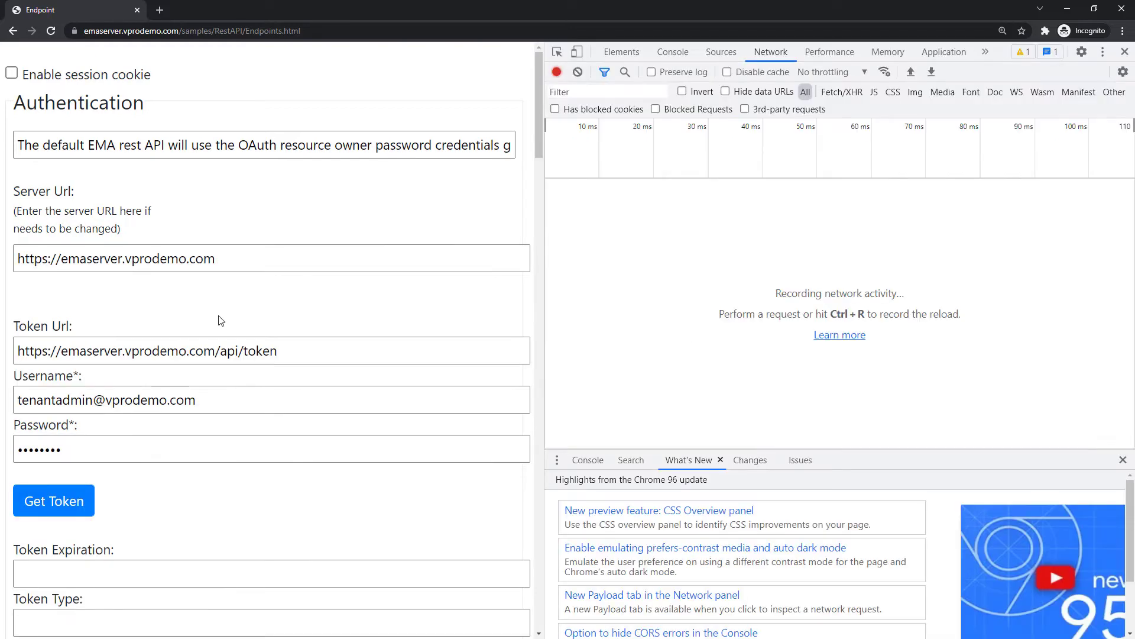
click(44, 503)
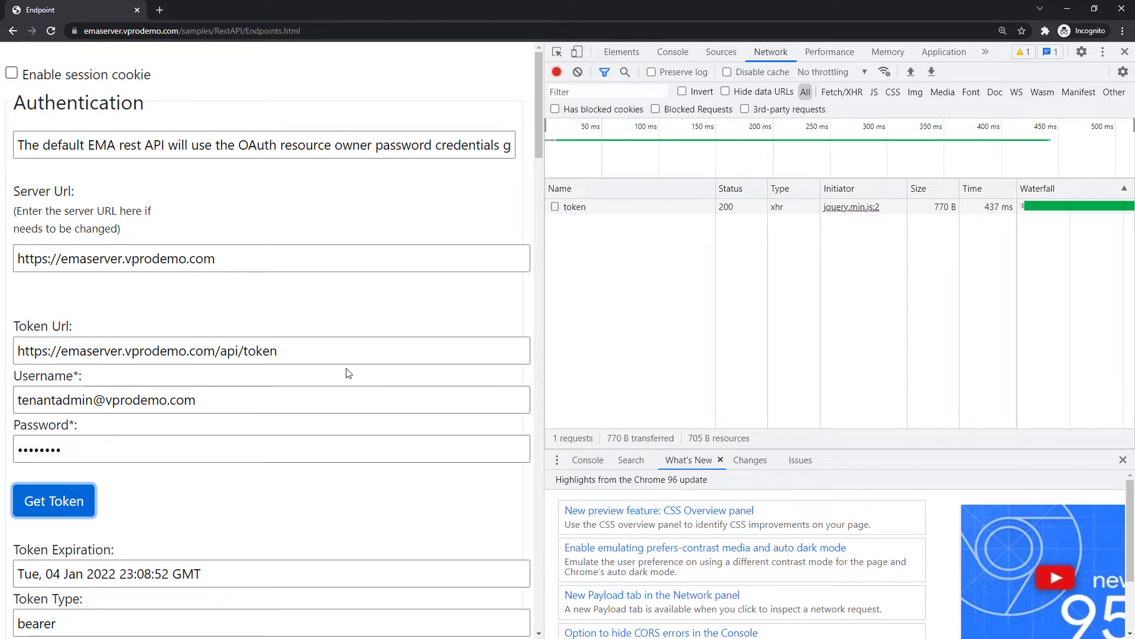
scroll(331, 366, down, 7)
scroll(324, 353, down, 3)
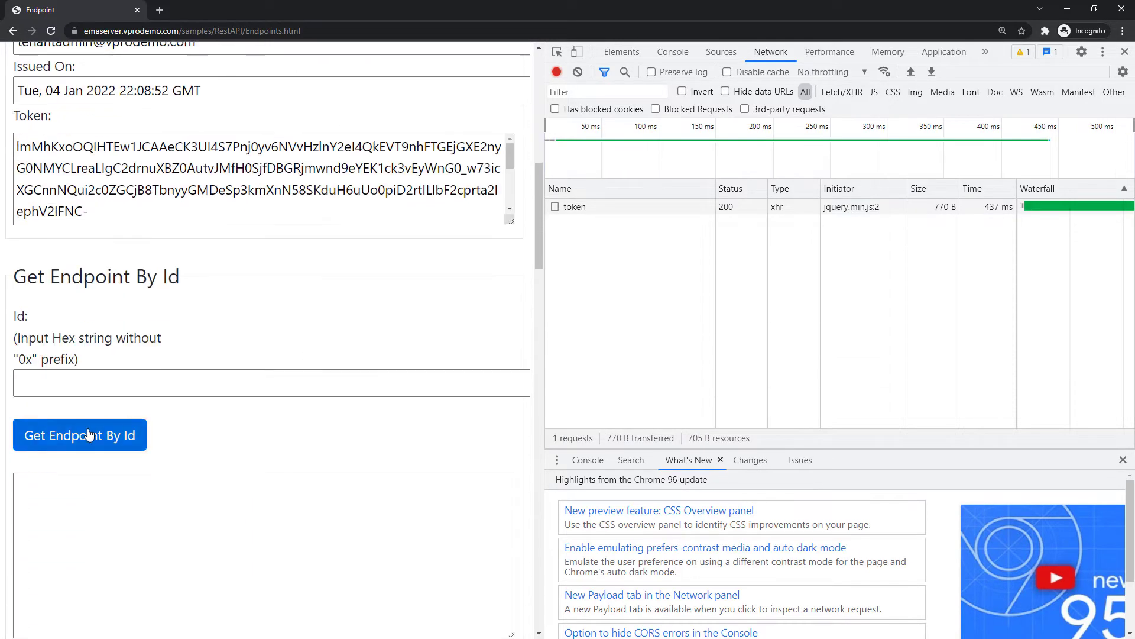
click(88, 435)
Inspect the endpoints/ request and pretty-print its LAPTOP-DEMO JSON response
click(638, 222)
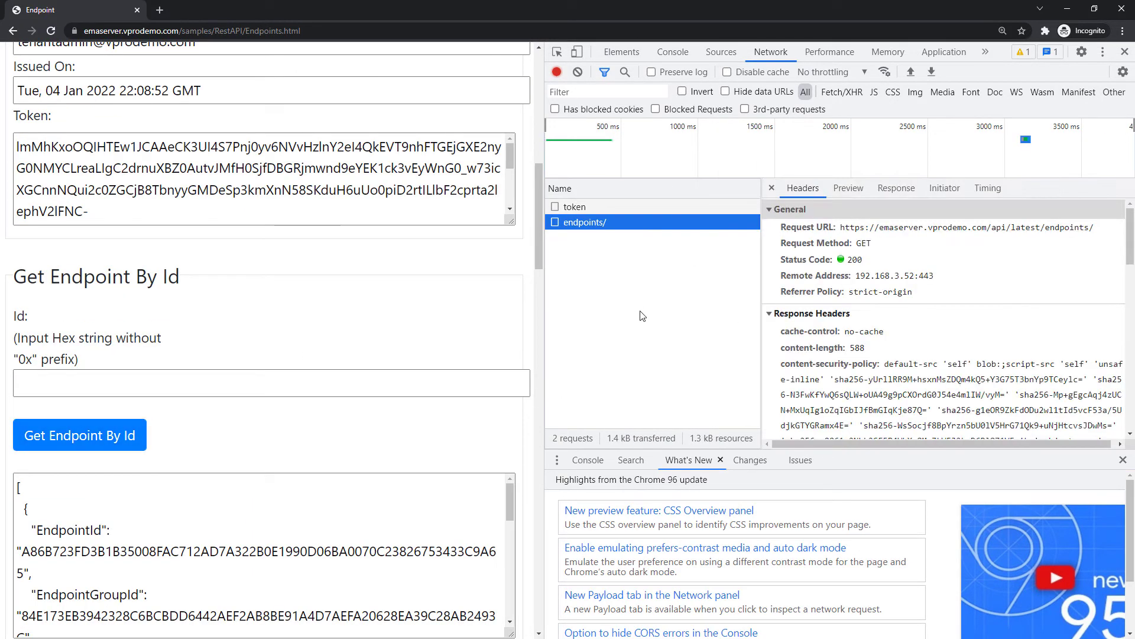
scroll(828, 325, down, 5)
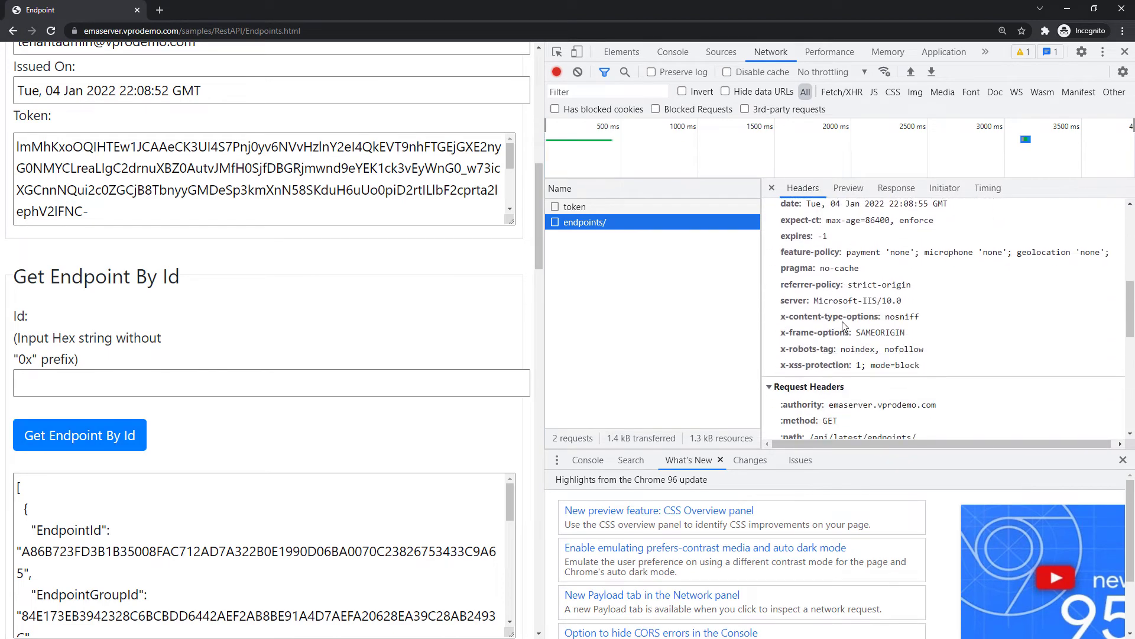
scroll(843, 326, down, 3)
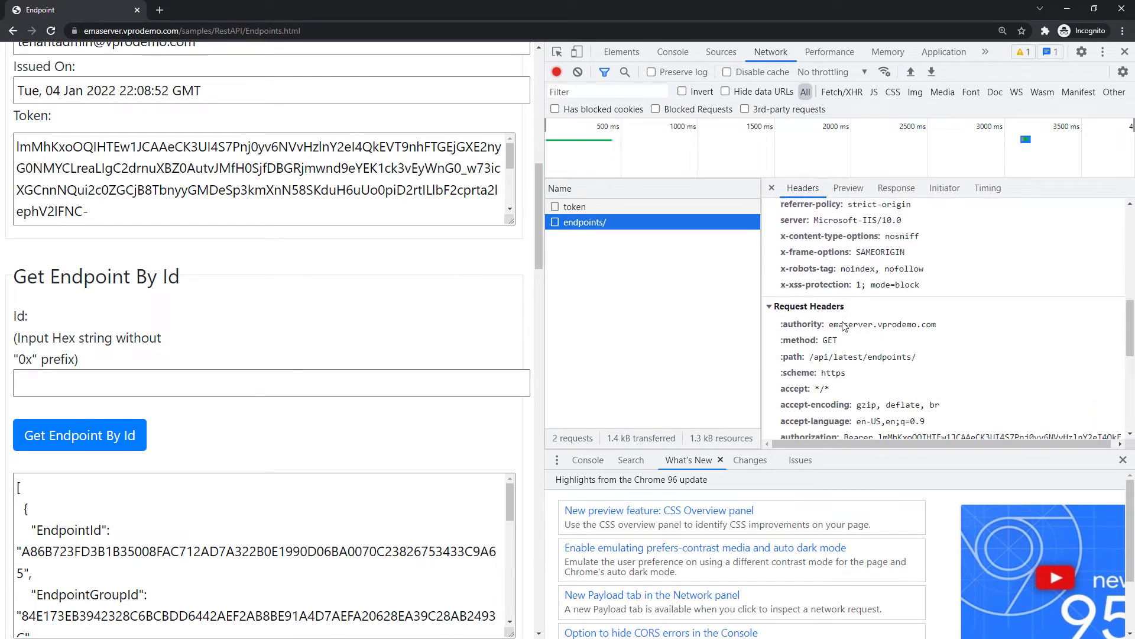
click(896, 189)
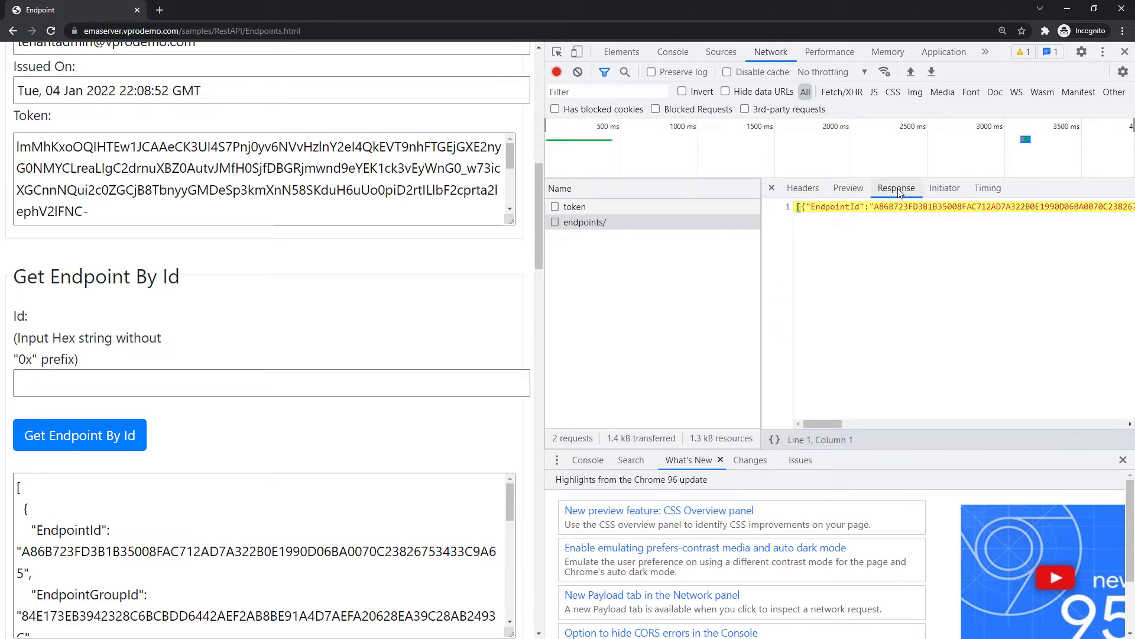
click(774, 439)
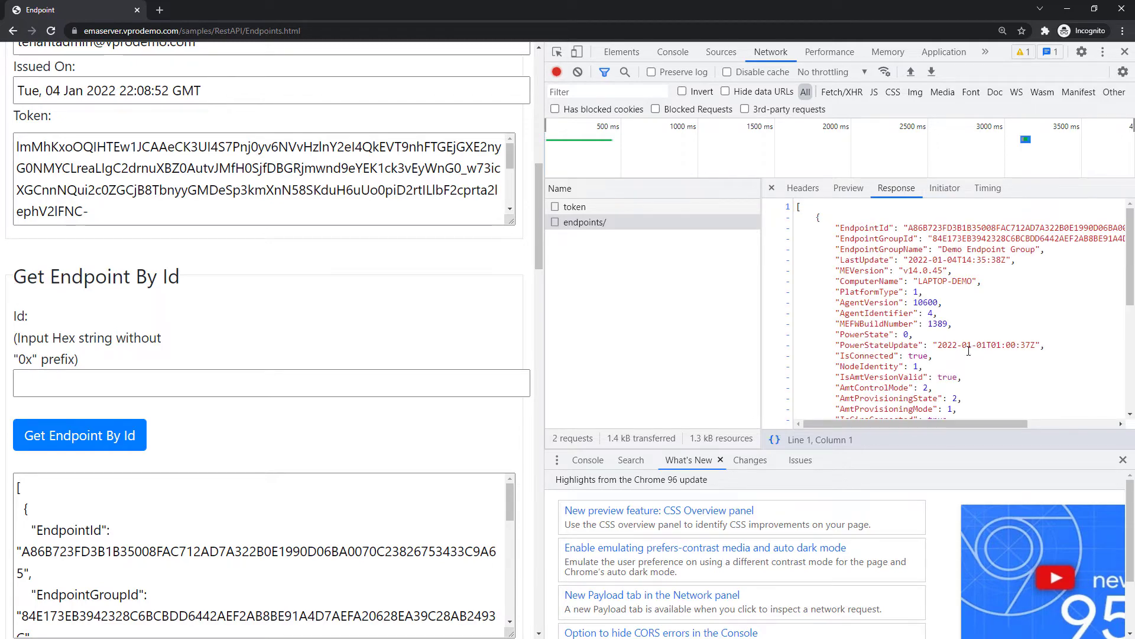
scroll(969, 351, down, 3)
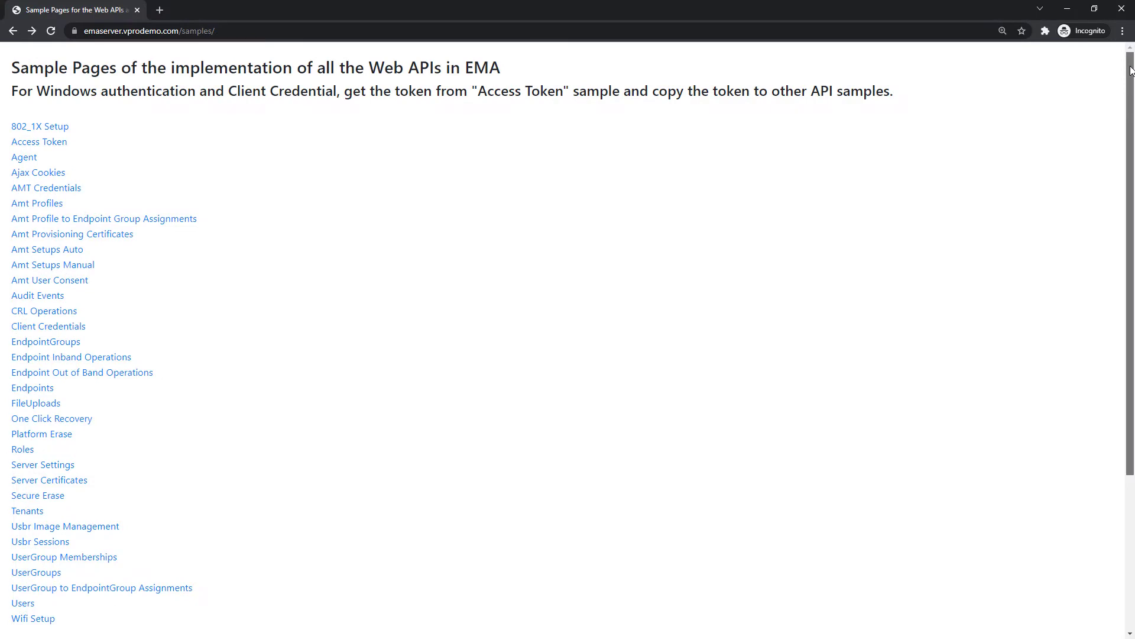
Open the Endpoint RDP Inband Operations sample and enter the admin username and password
scroll(1131, 98, down, 1)
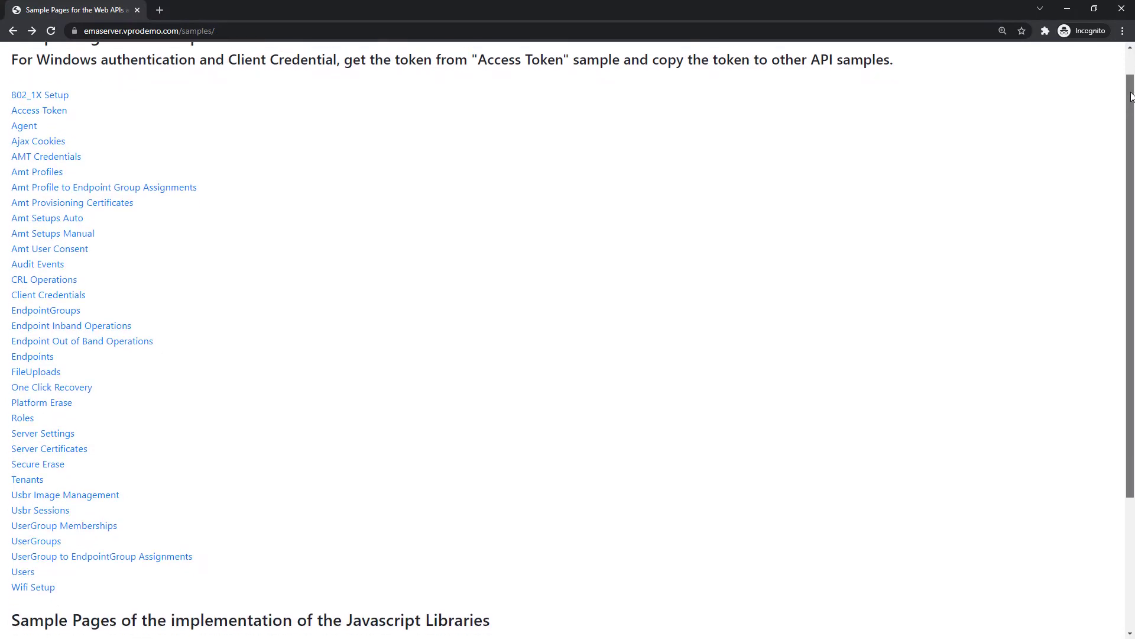
scroll(1130, 98, down, 3)
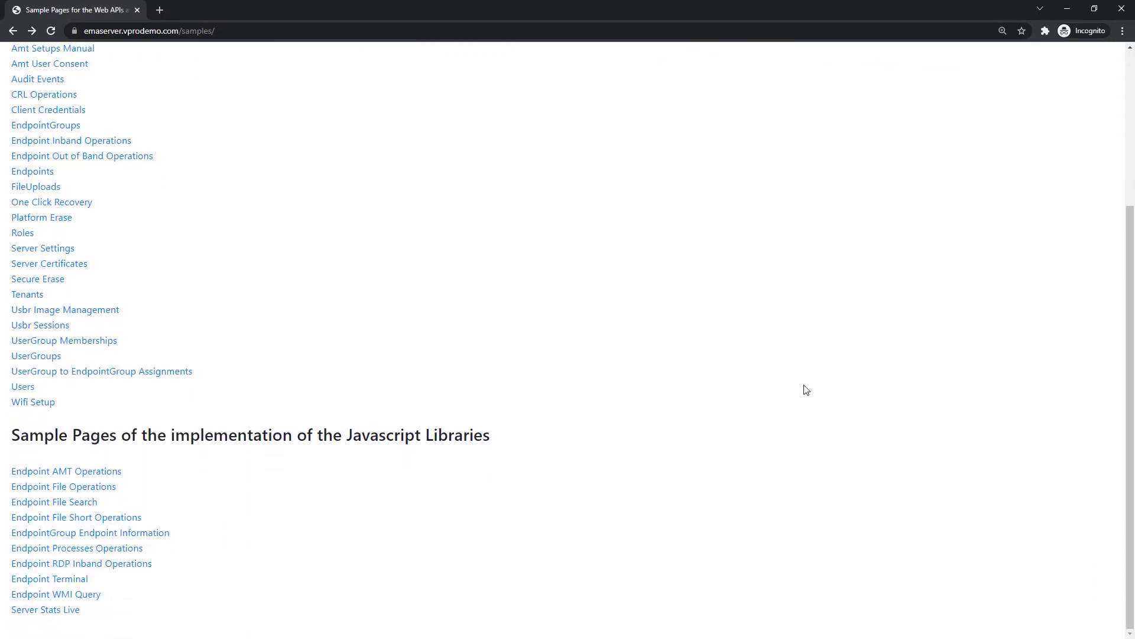
click(139, 565)
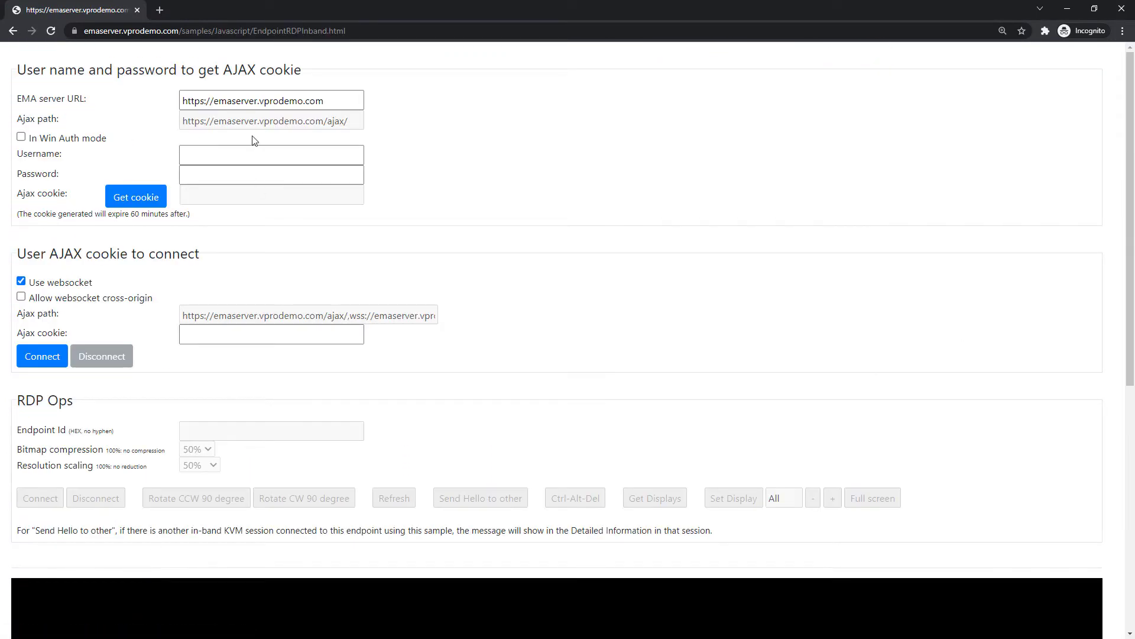
click(253, 152)
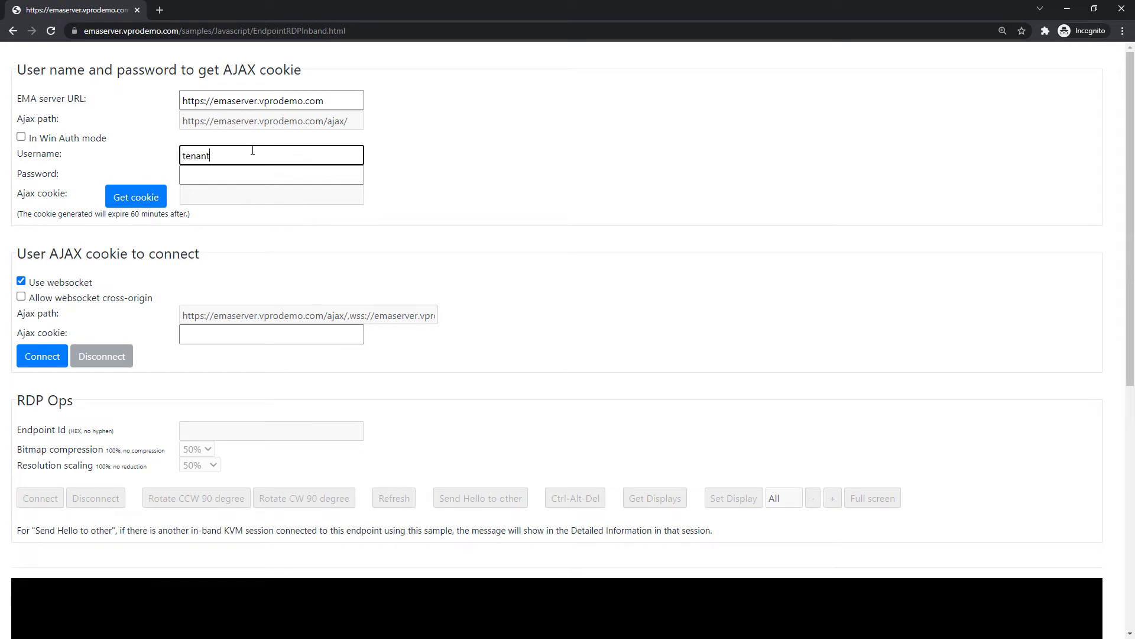
key(Tab)
text(********)
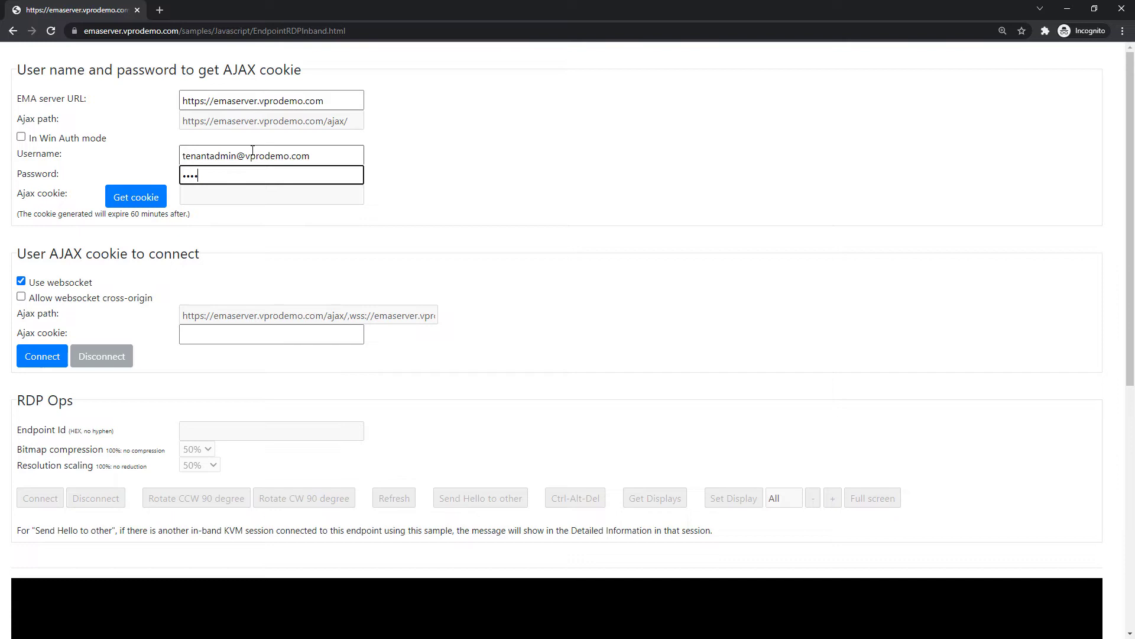
Get the AJAX cookie, connect to the EMA server, and fill in the saved endpoint ID
click(133, 197)
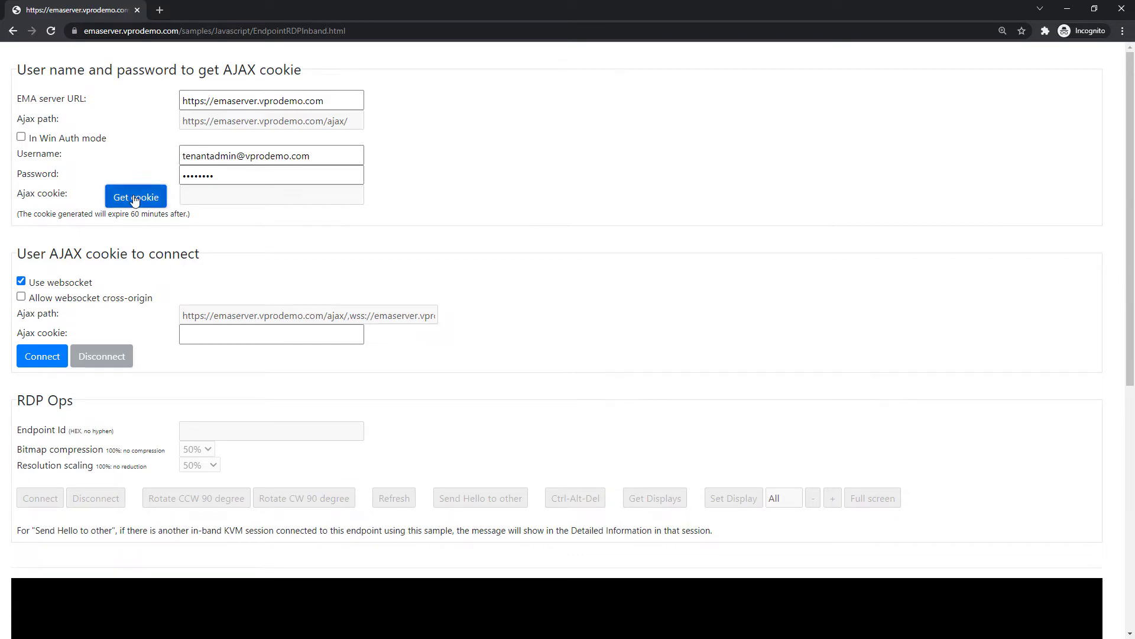
click(44, 362)
click(181, 425)
click(414, 453)
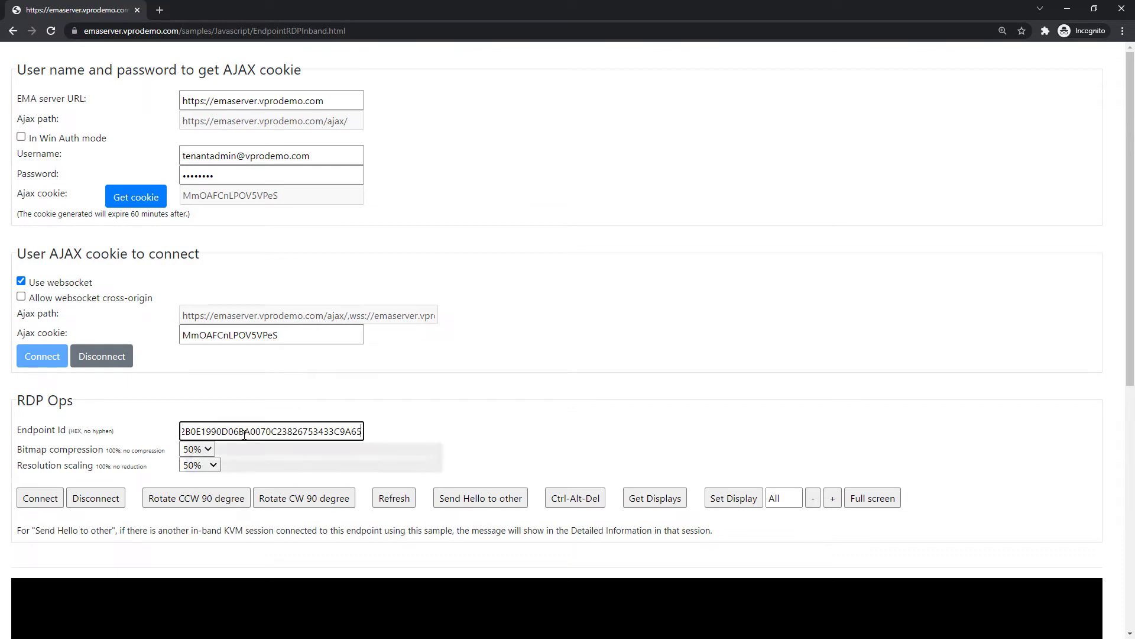
scroll(402, 448, down, 1)
scroll(401, 448, down, 3)
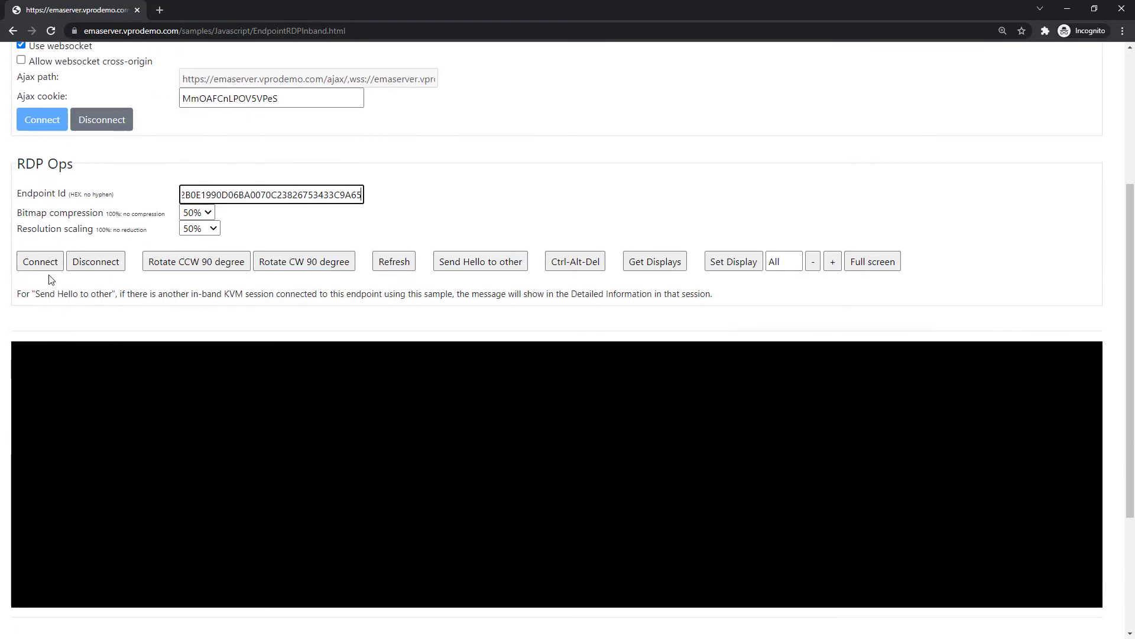
Start the remote desktop session, send Ctrl-Alt-Del, and cancel the remote security screen
click(35, 265)
scroll(186, 293, down, 2)
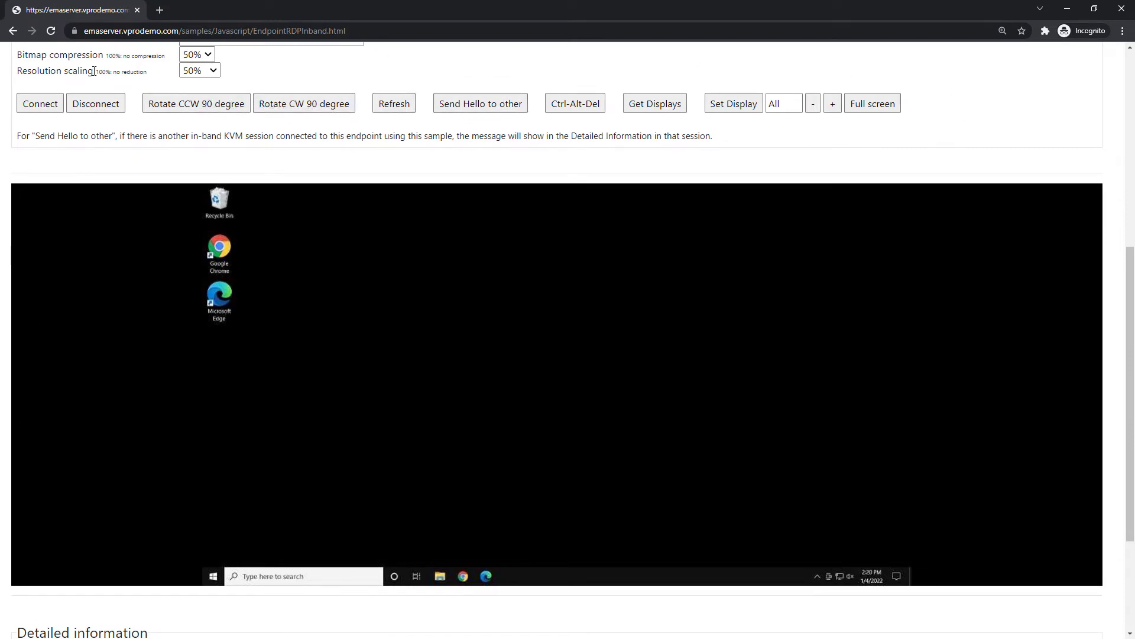
click(584, 111)
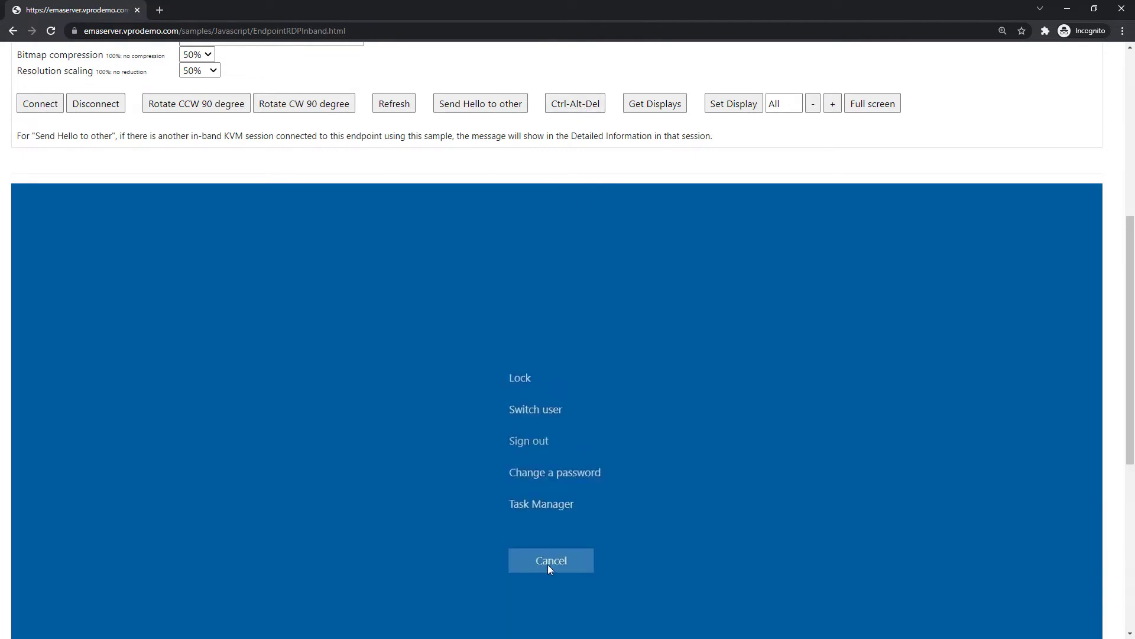
click(552, 560)
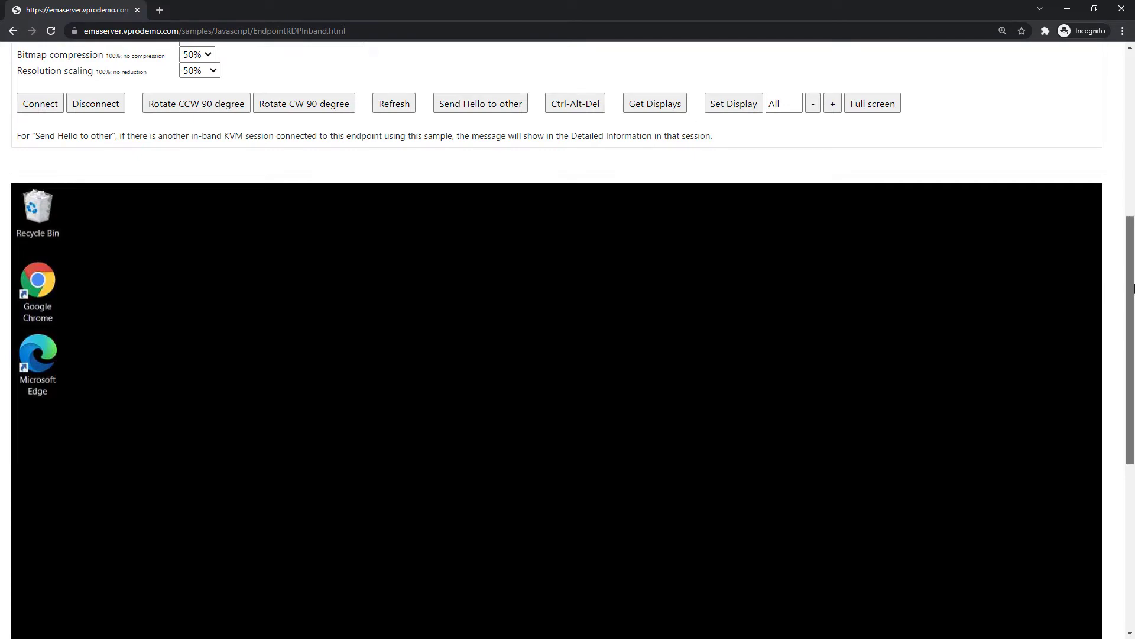
Scroll the File Explorer listing of the PowerShell Example Scripts folder
drag(1130, 298, 1132, 388)
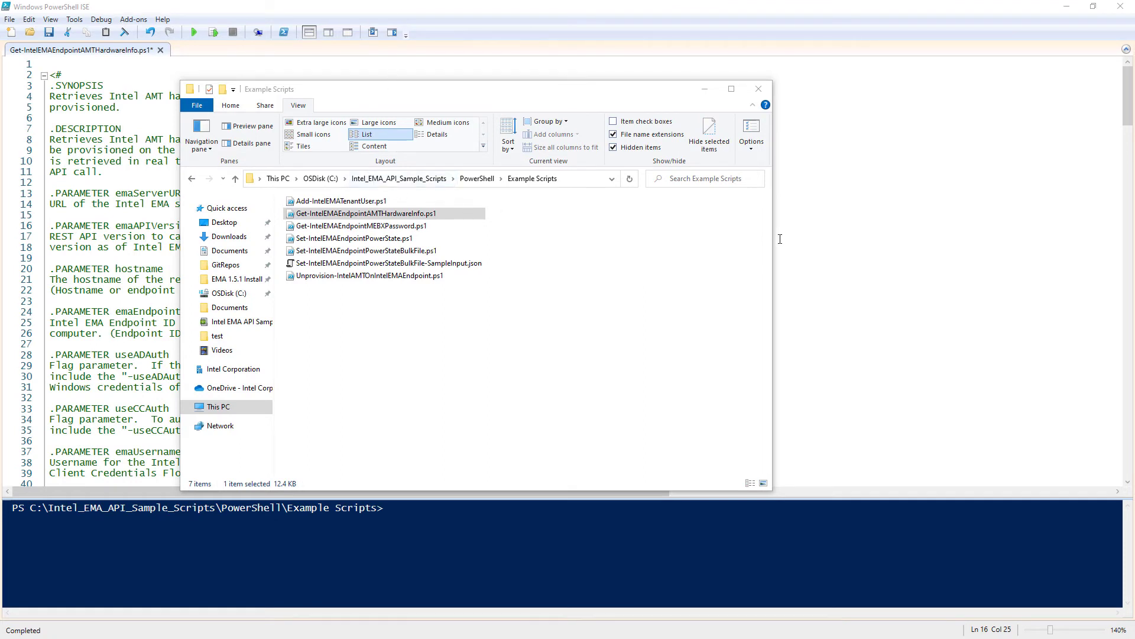
Scroll through the hardware-info script in ISE and select the .EXAMPLE command on line 46
click(800, 222)
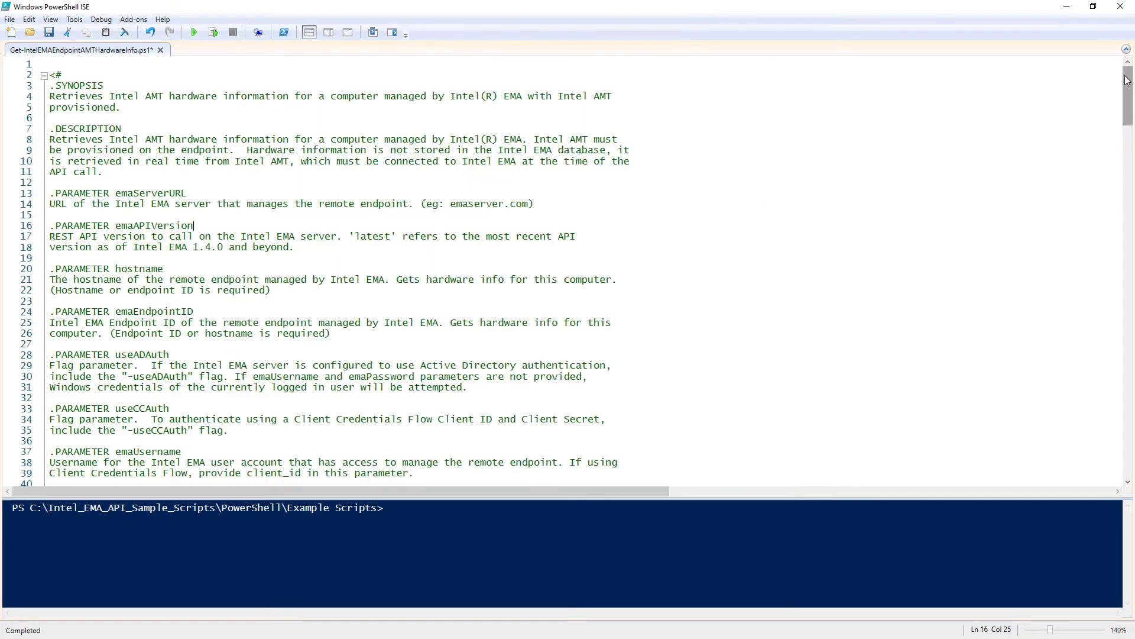
drag(1126, 82, 1134, 222)
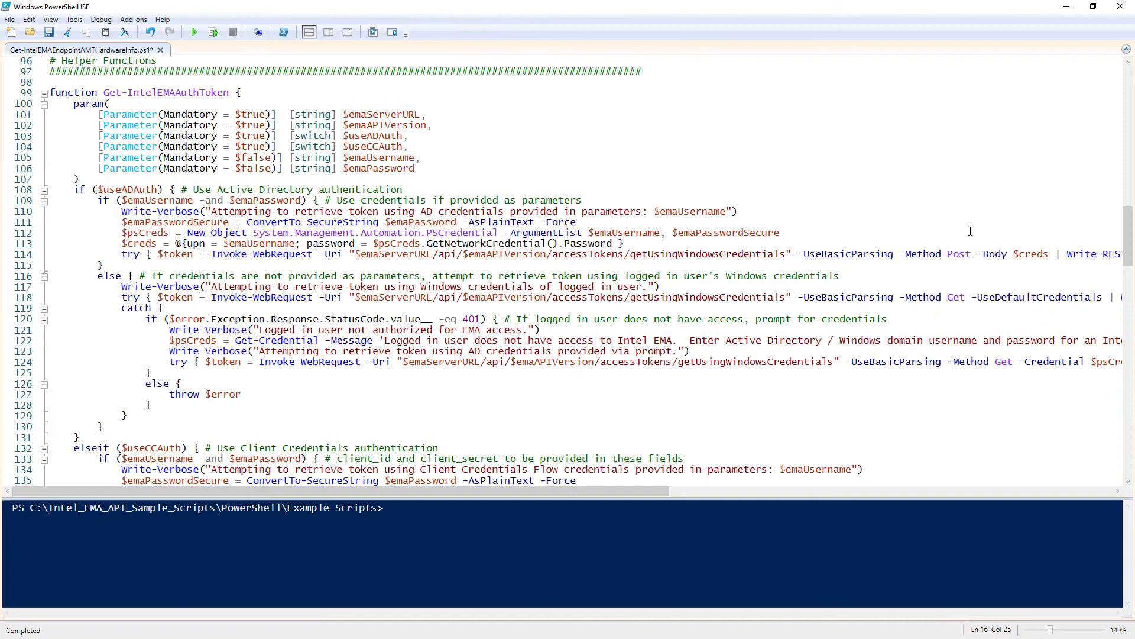
drag(1129, 252, 1132, 149)
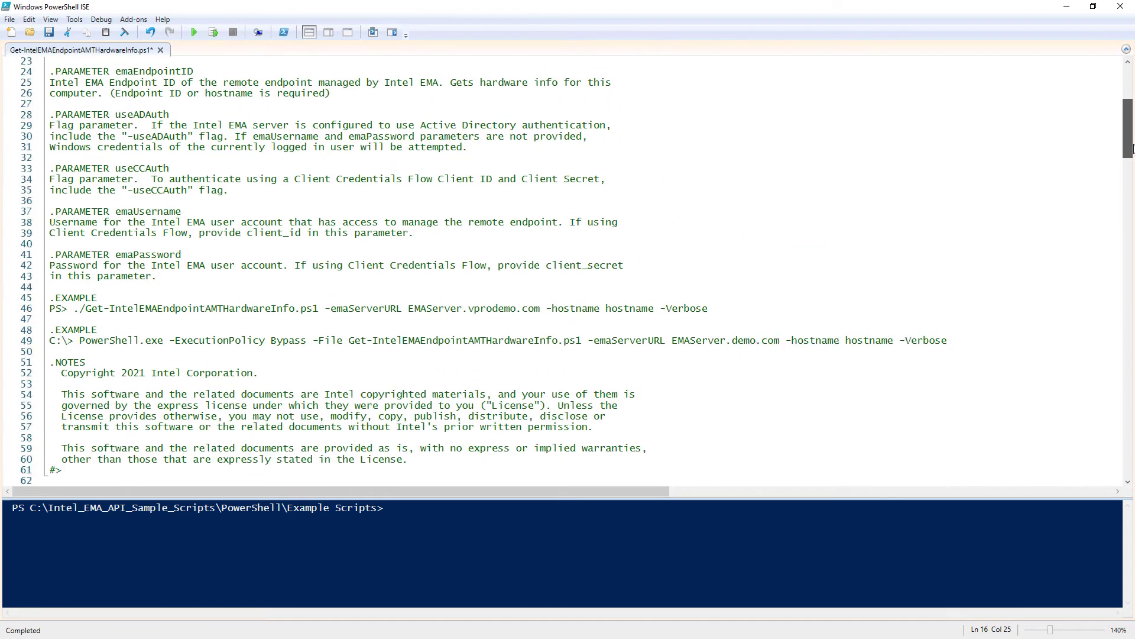
drag(722, 313, 74, 308)
key(ctrl+c)
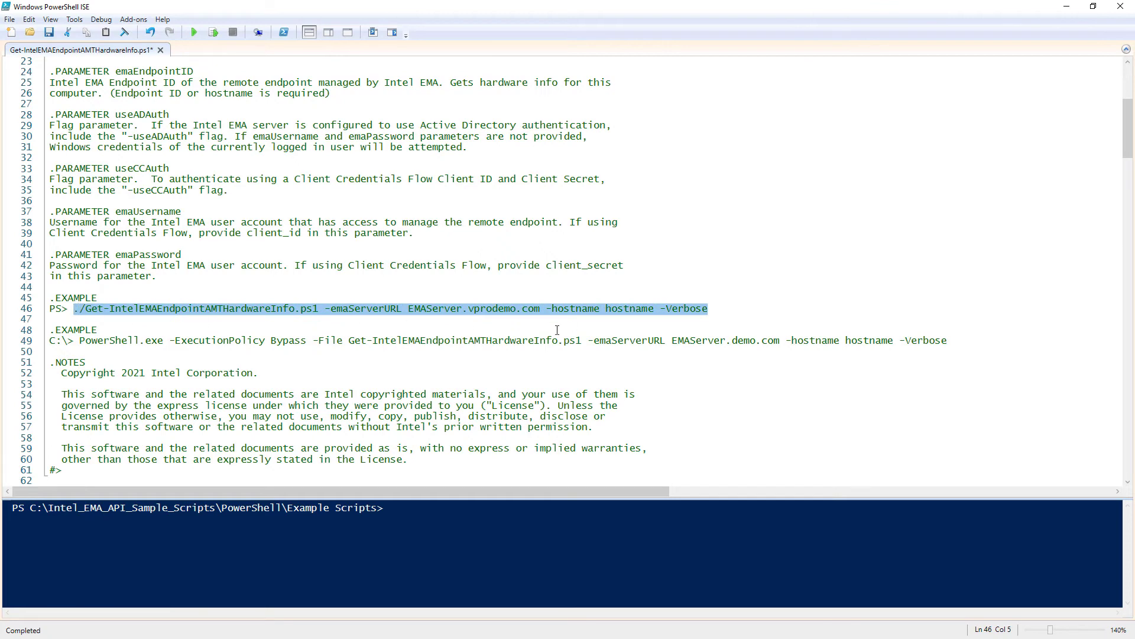
Paste the example command into the console with hostname LAPTOP-DEMO and run it
click(462, 514)
key(ctrl+v)
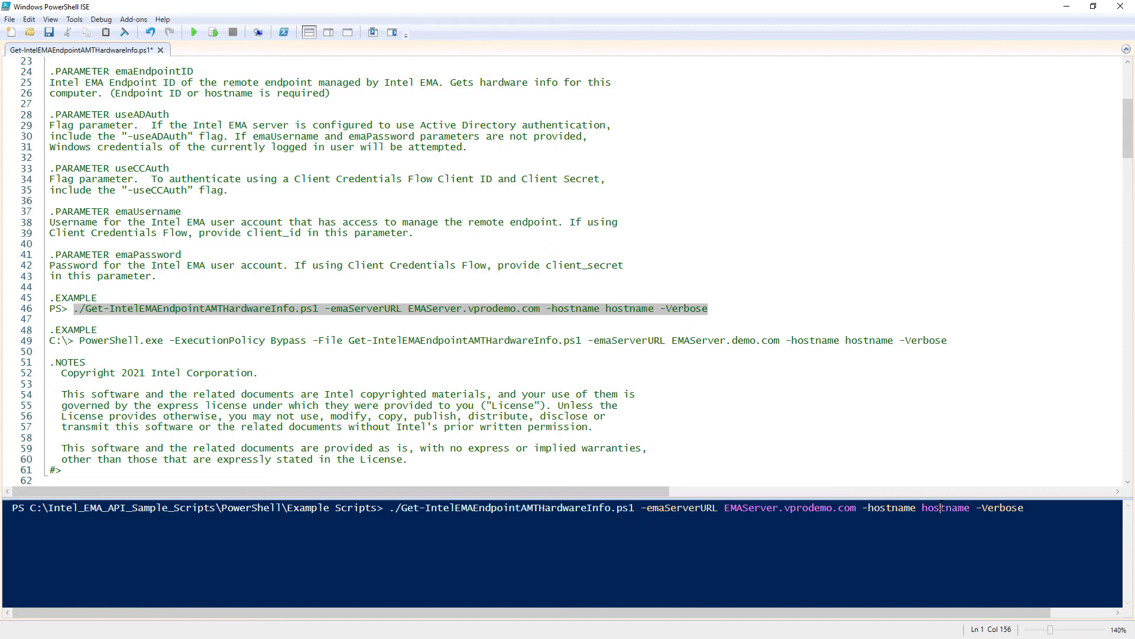
double_click(937, 508)
text(LAPTOP-DEMO)
key(Return)
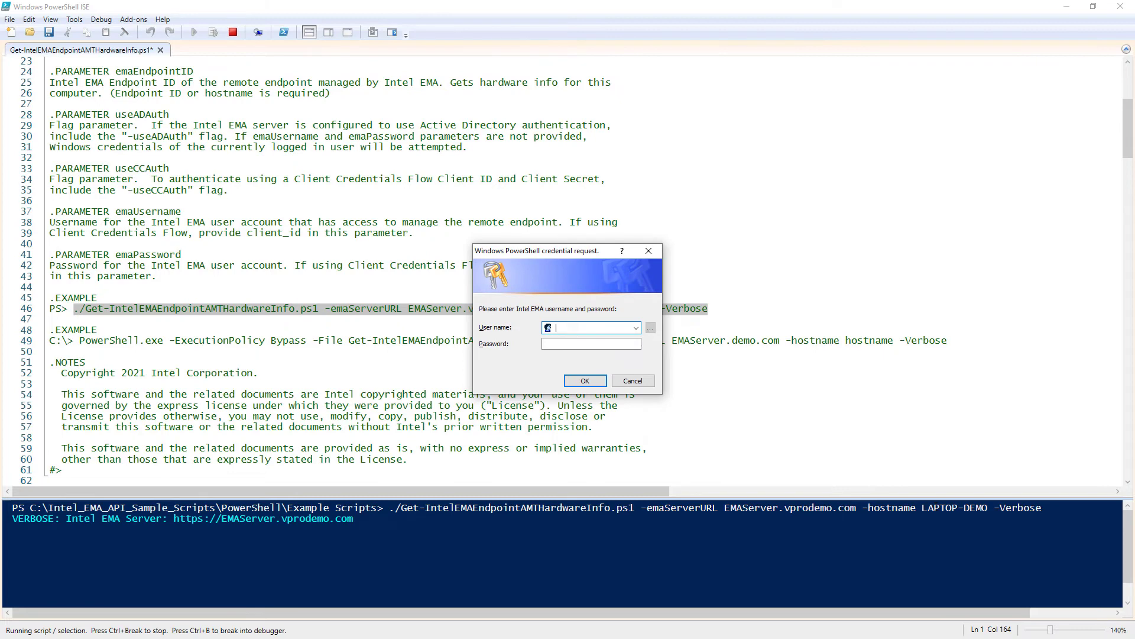
Enter the EMA admin username and password in the credential prompt and submit
key(Tab)
text(••••••••)
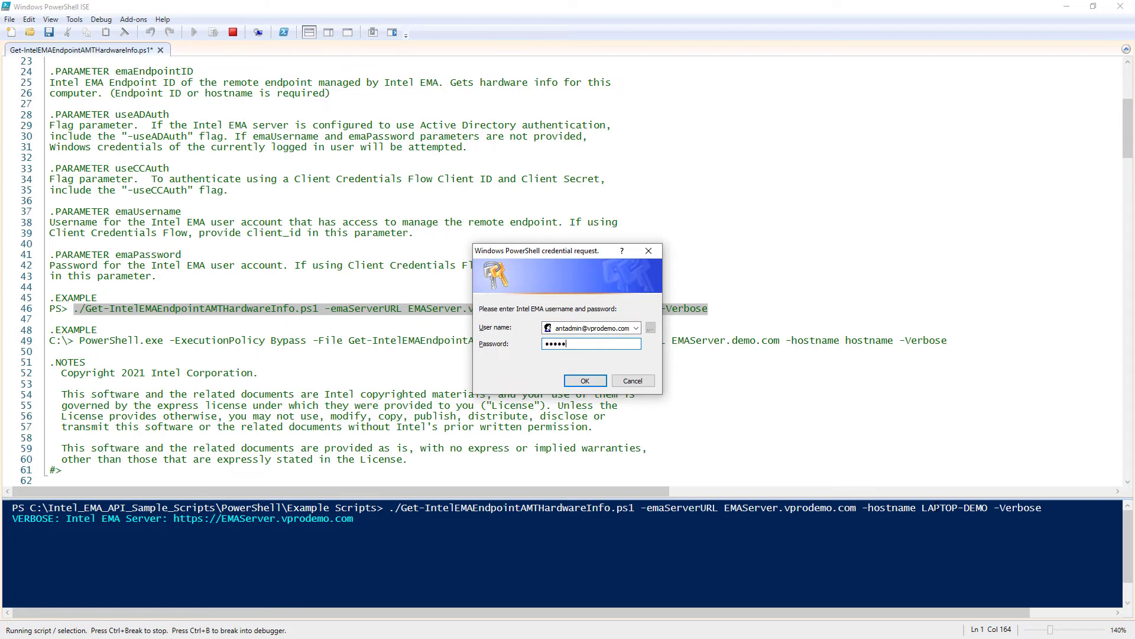
key(Return)
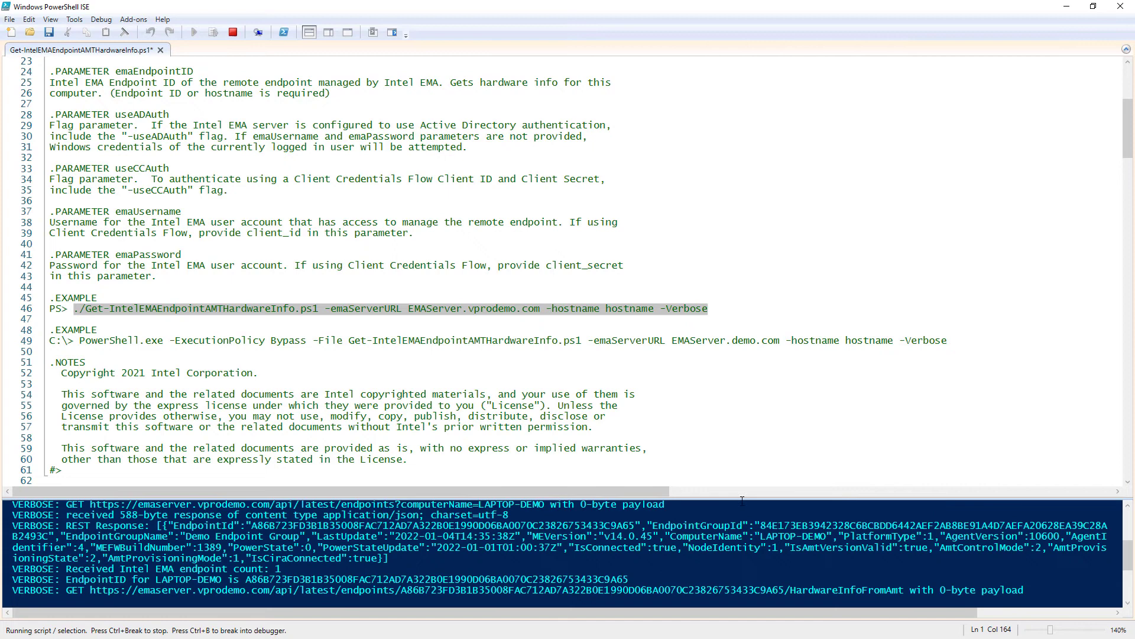
Enlarge the ISE console pane and scroll through LAPTOP-DEMO's AMT hardware JSON output
drag(743, 500, 746, 222)
drag(1128, 554, 1133, 341)
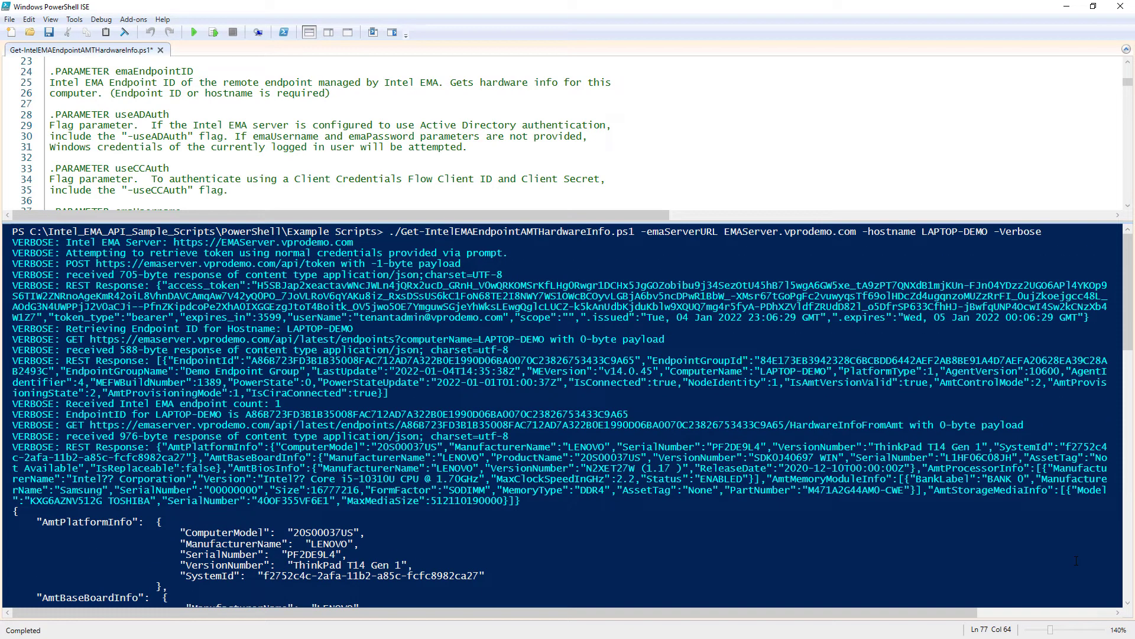
drag(1131, 319, 1132, 404)
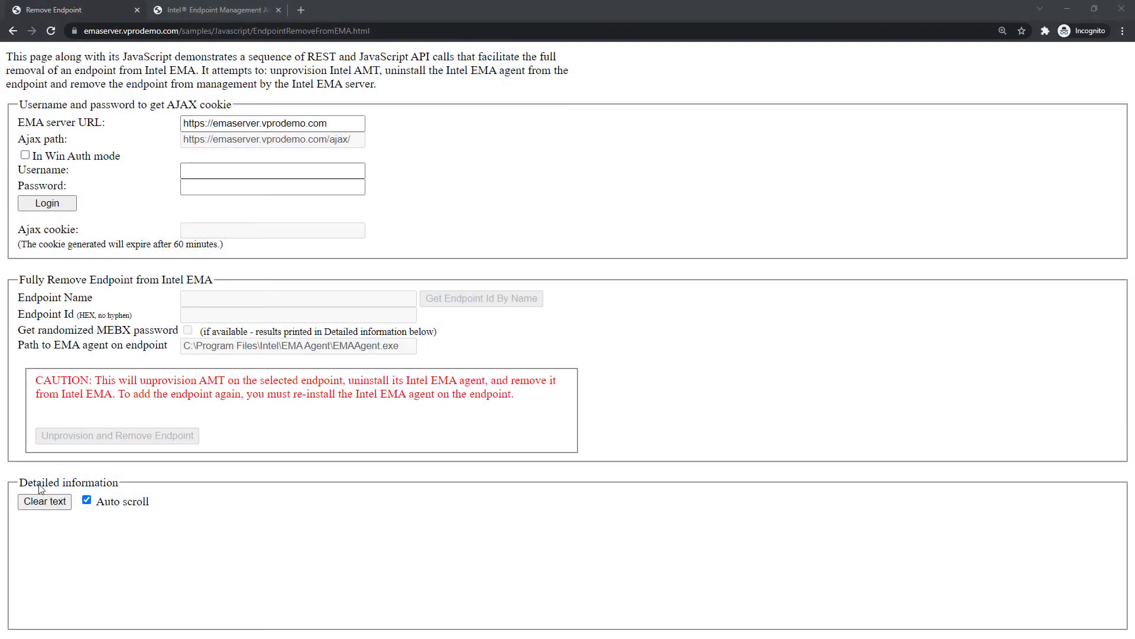
Log in on the Remove Endpoint sample with the admin username and password
click(218, 172)
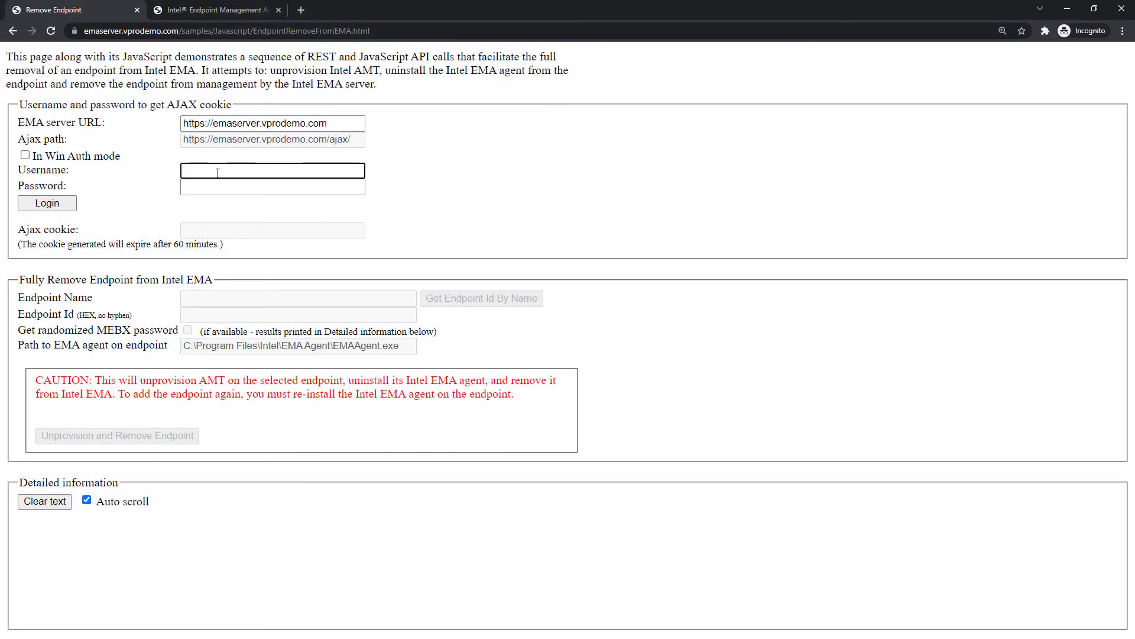
key(Tab)
text(•••••••)
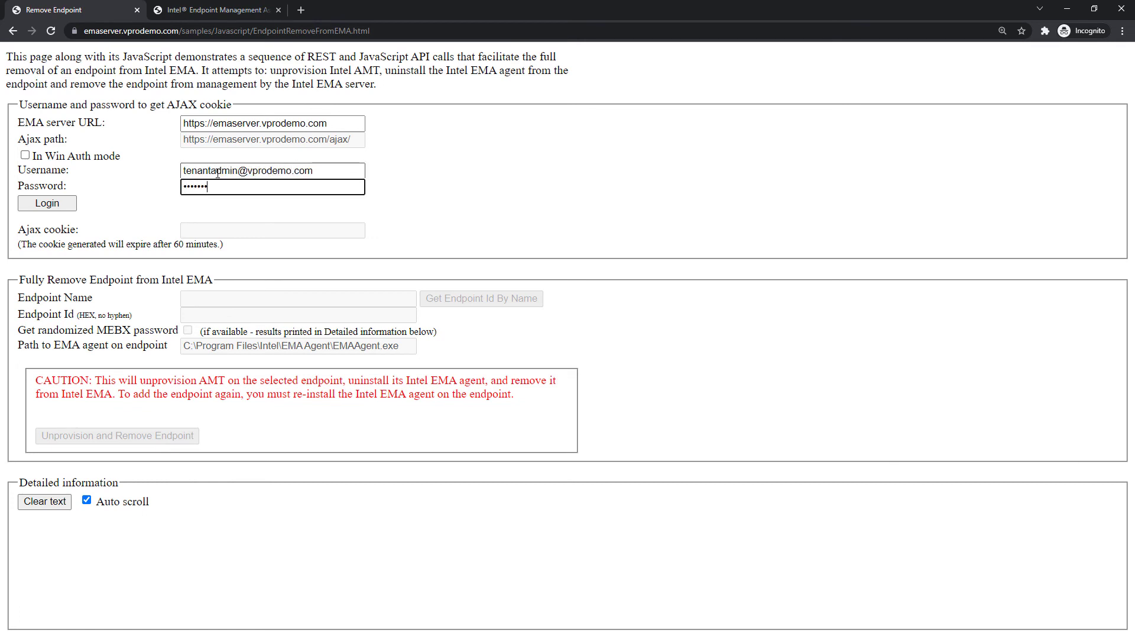
text(•)
click(73, 207)
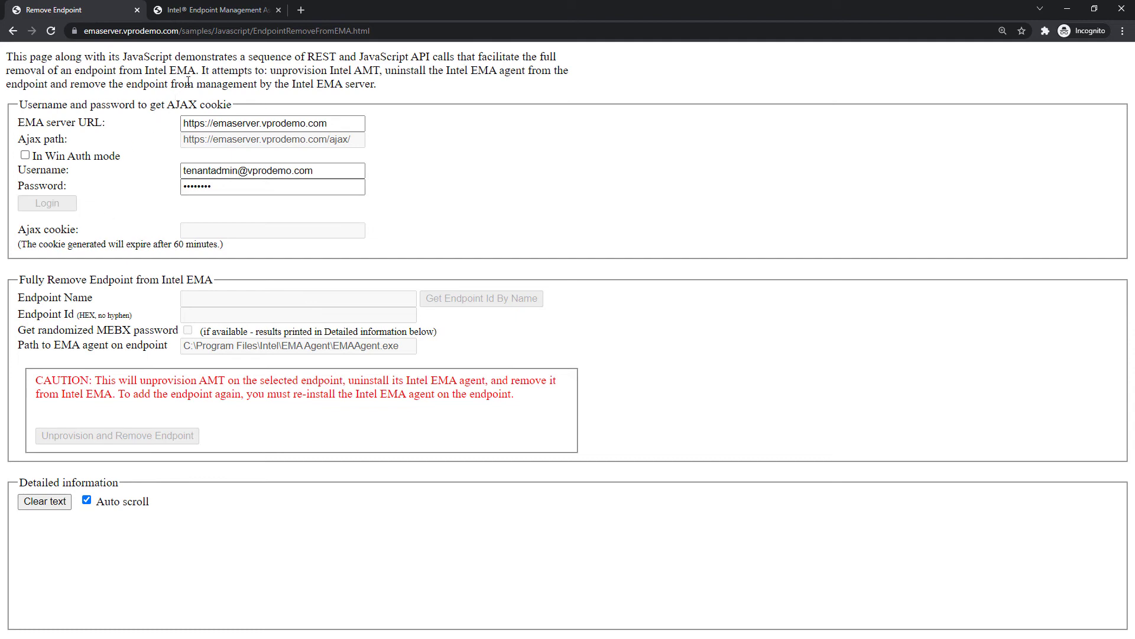
Look up the endpoint ID for 'laptop-demo', then unprovision and remove it from EMA
click(215, 10)
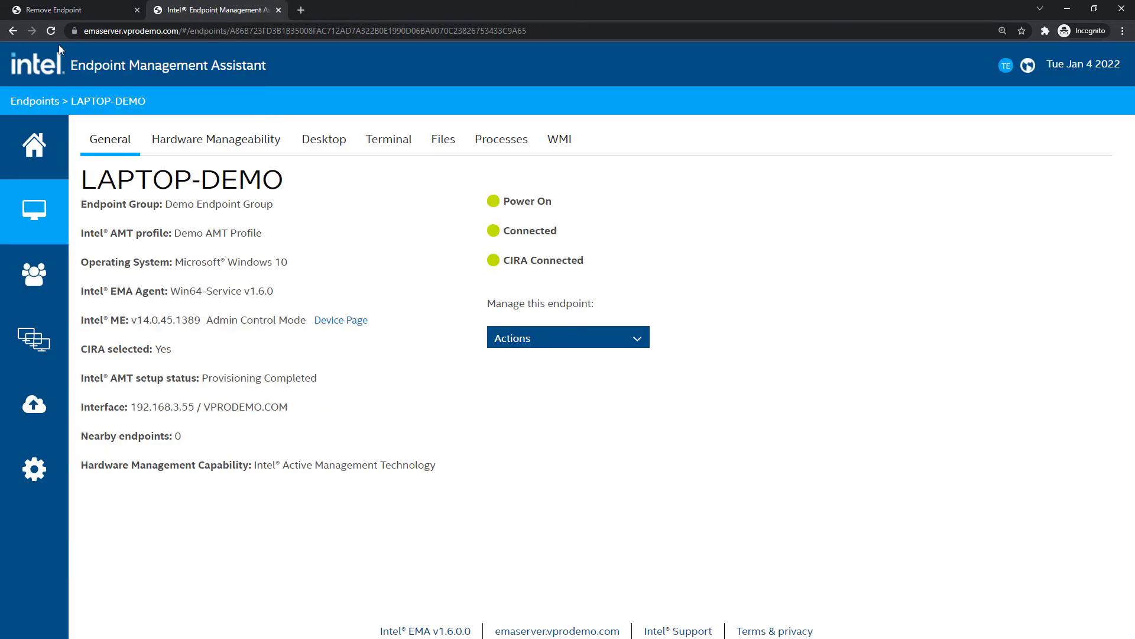
click(74, 12)
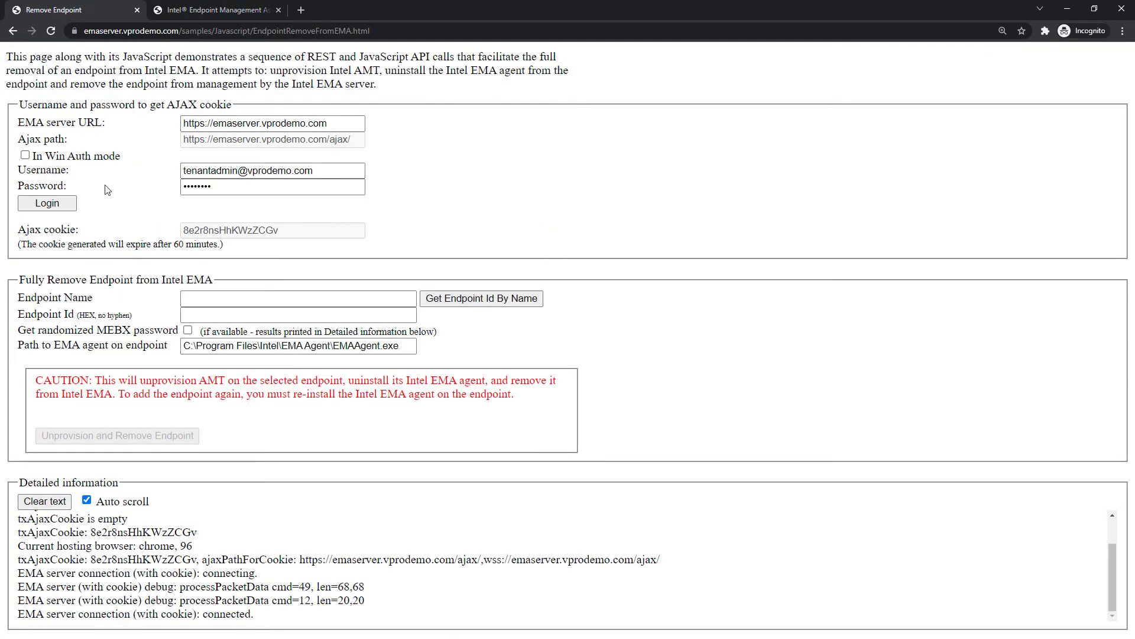
click(219, 300)
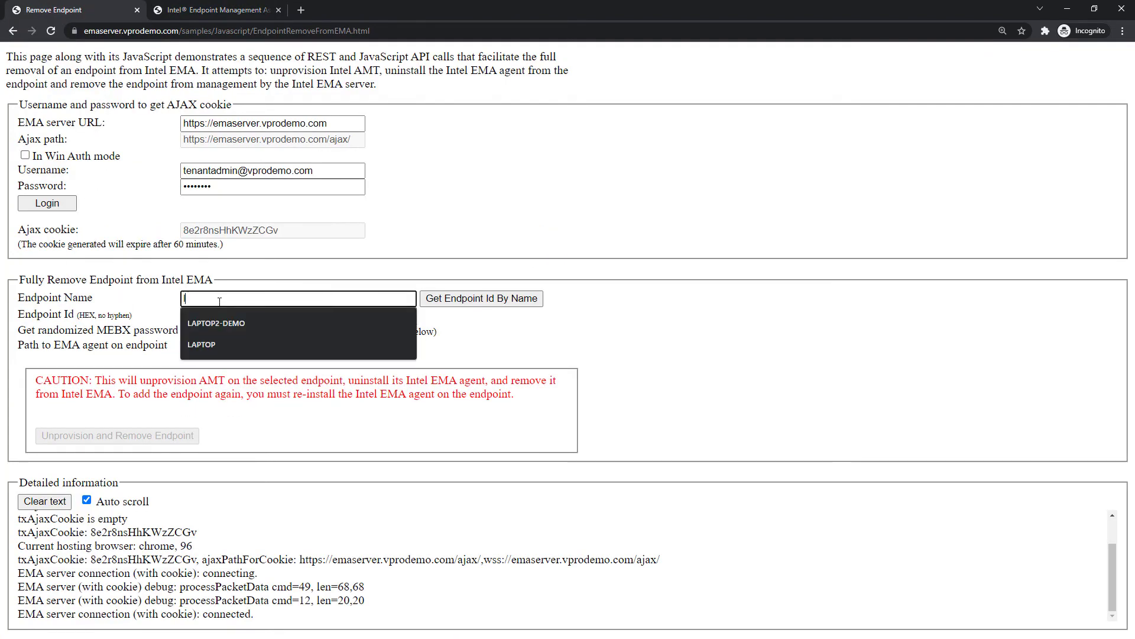
text(laptop-demo)
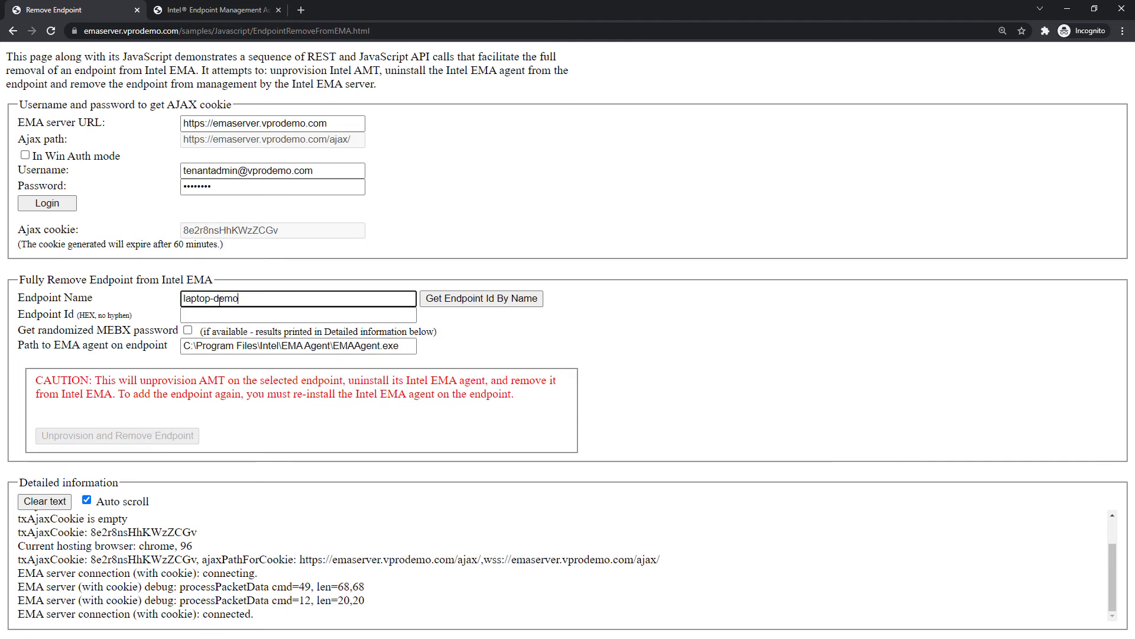
click(482, 300)
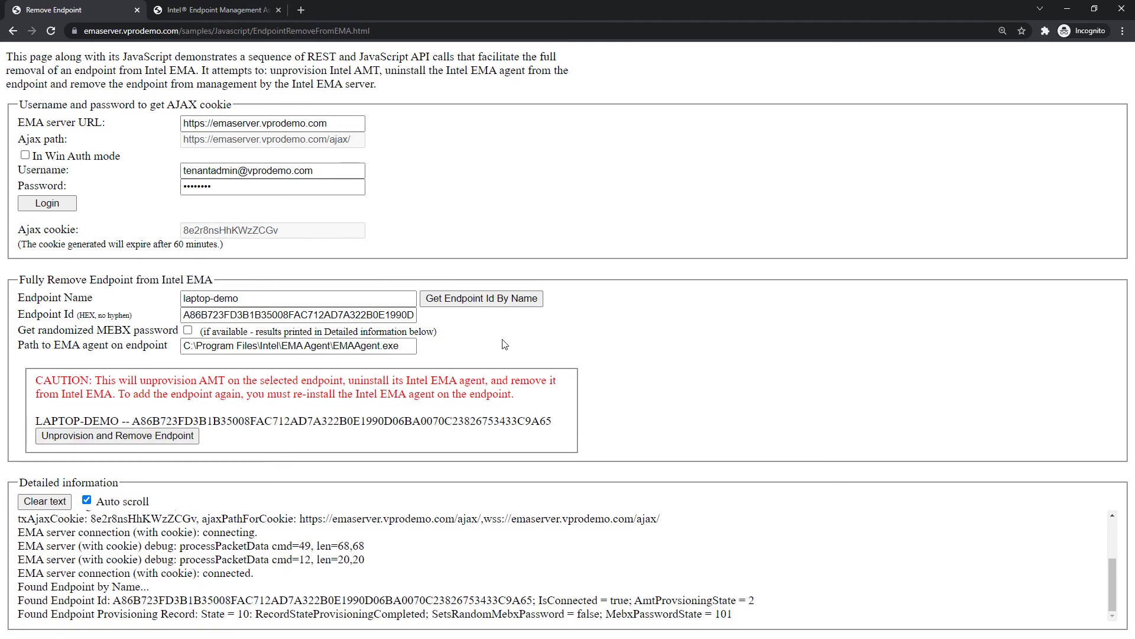
click(151, 442)
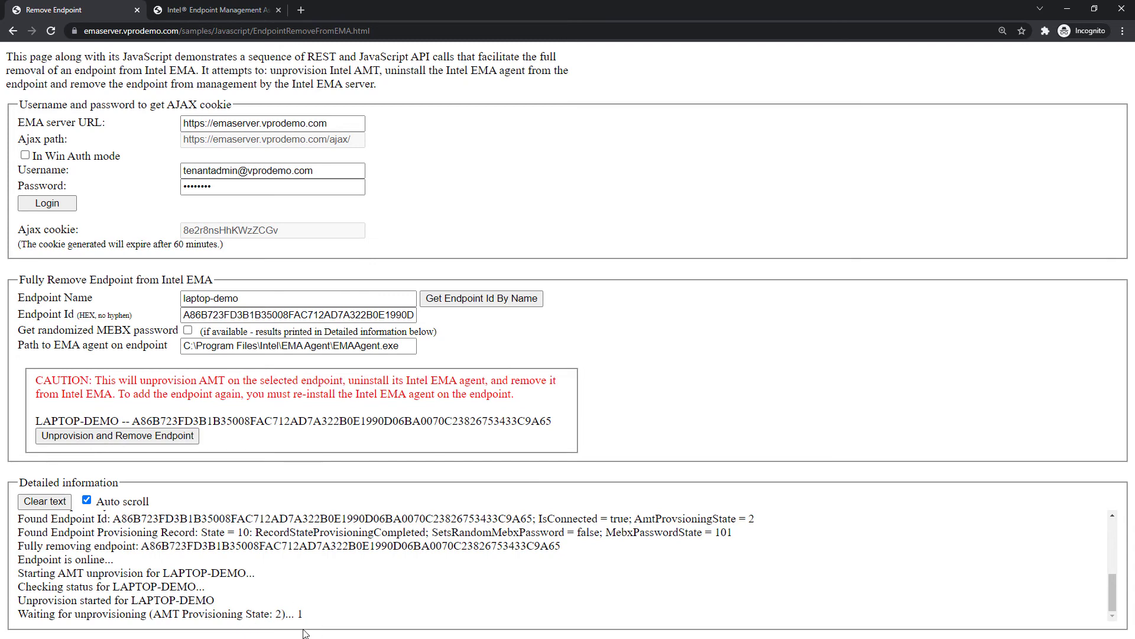
click(243, 11)
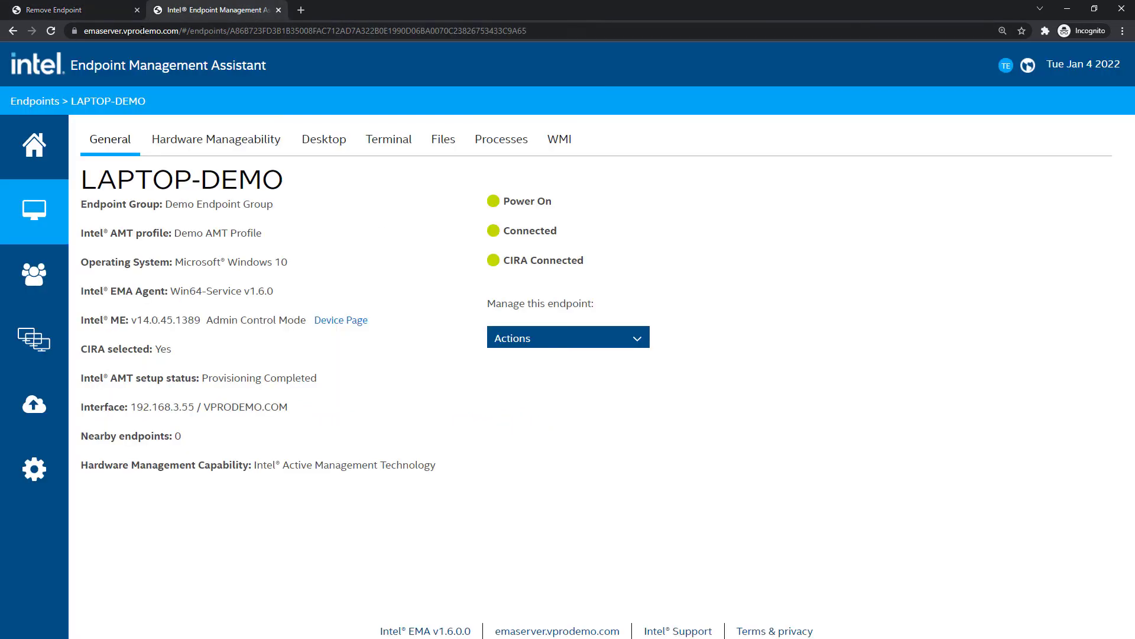
Reload the LAPTOP-DEMO endpoint page and check the log's 'Endpoint removed from EMA.' message
click(51, 31)
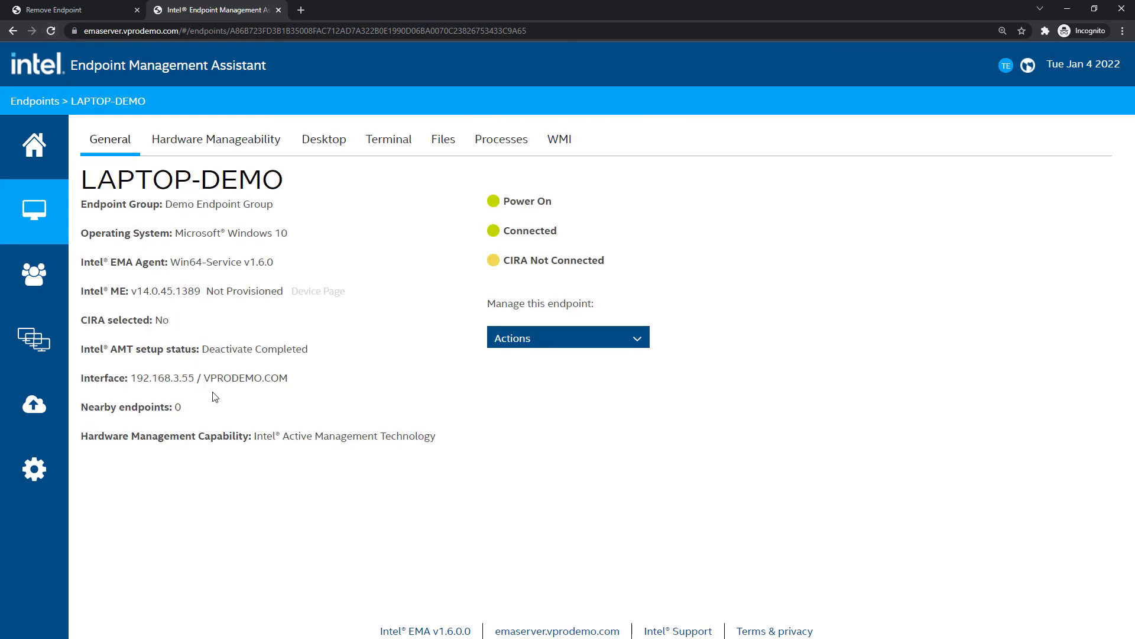
click(81, 15)
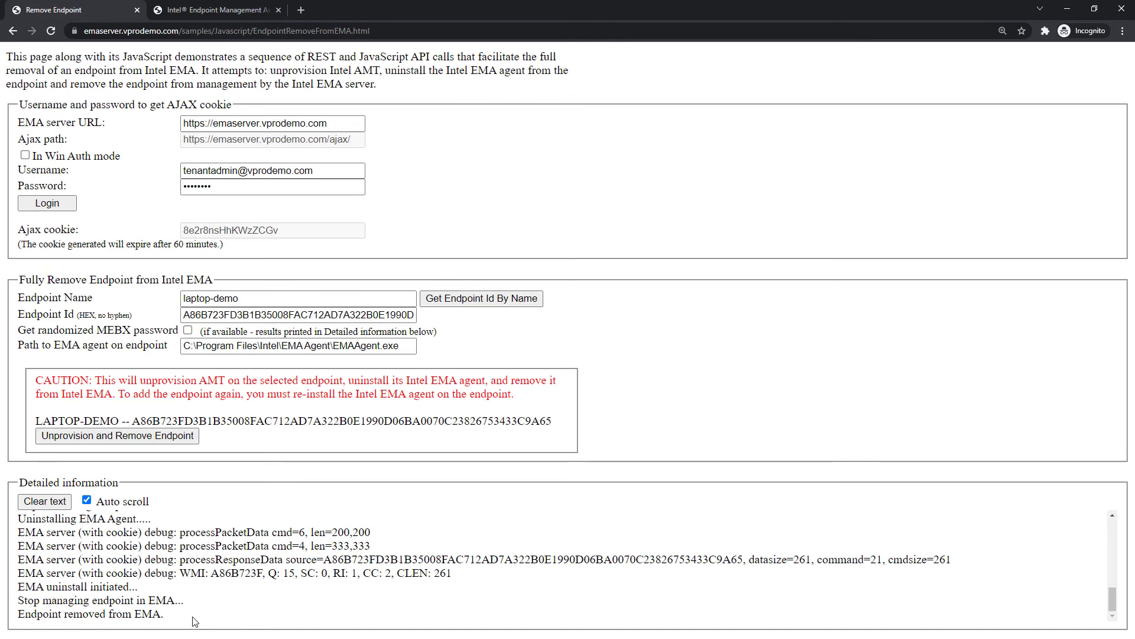
drag(179, 614, 16, 588)
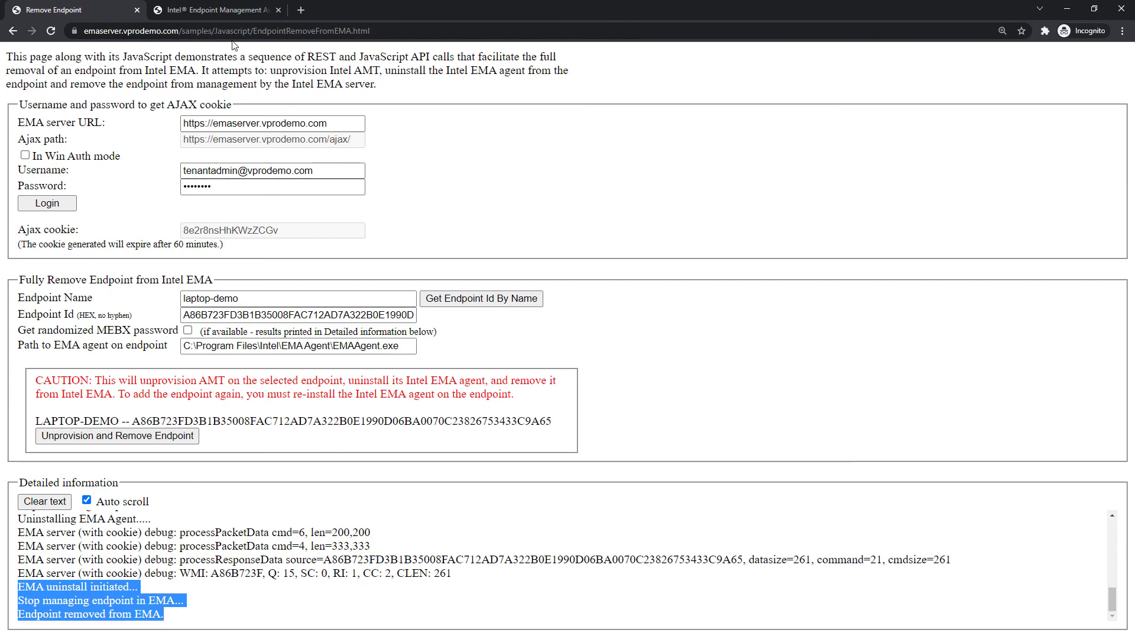
click(228, 13)
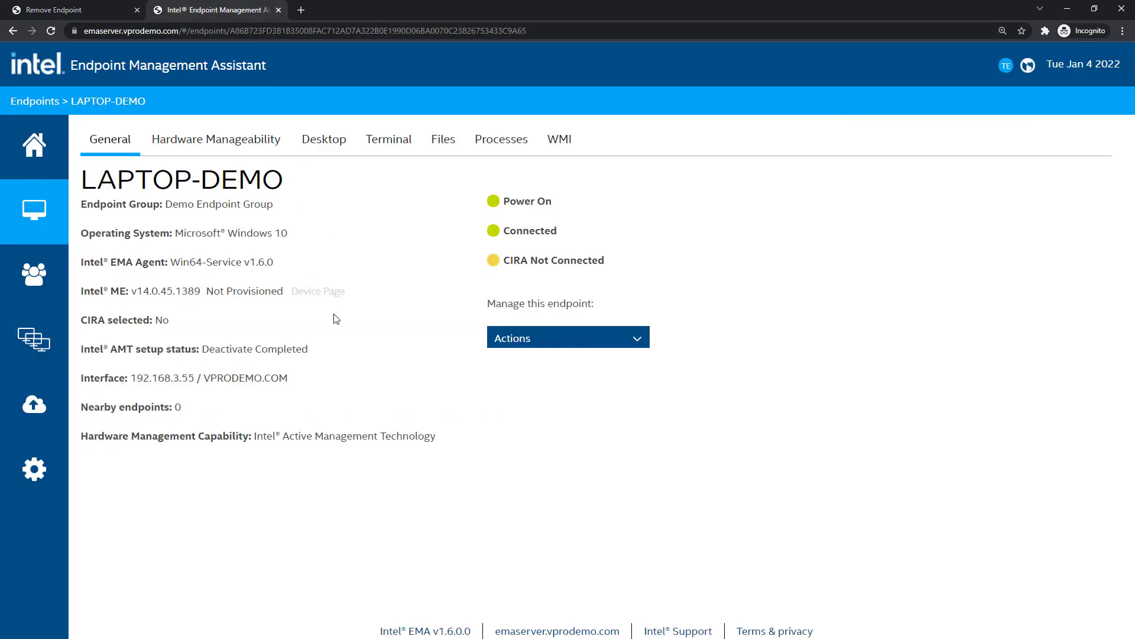
Reload the LAPTOP-DEMO endpoint page to get 'Resource not found.'
click(52, 31)
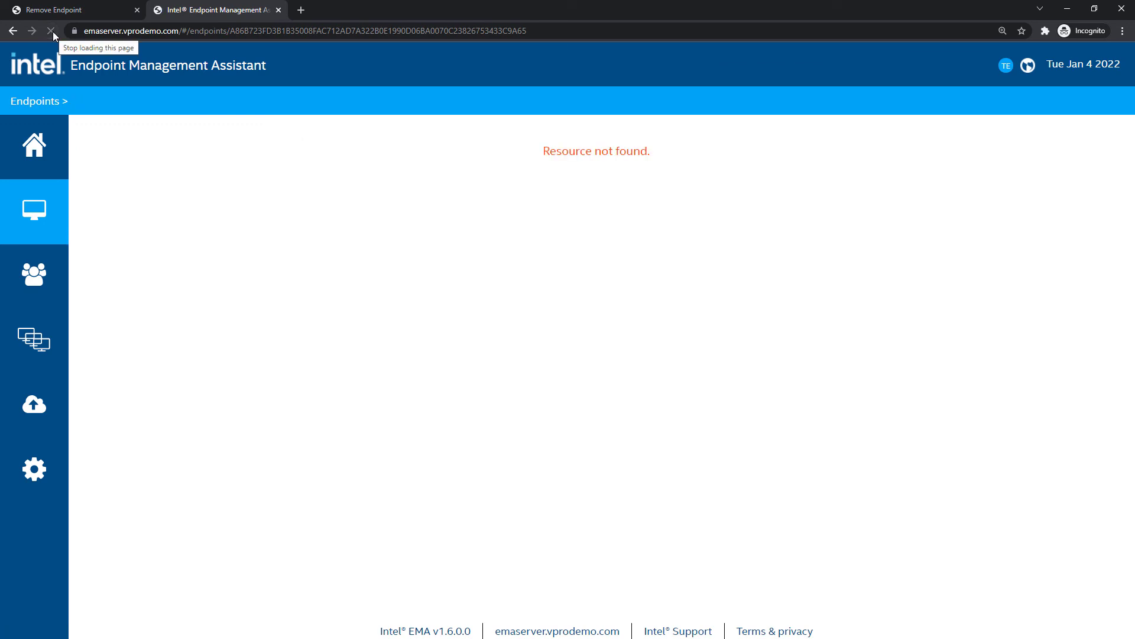